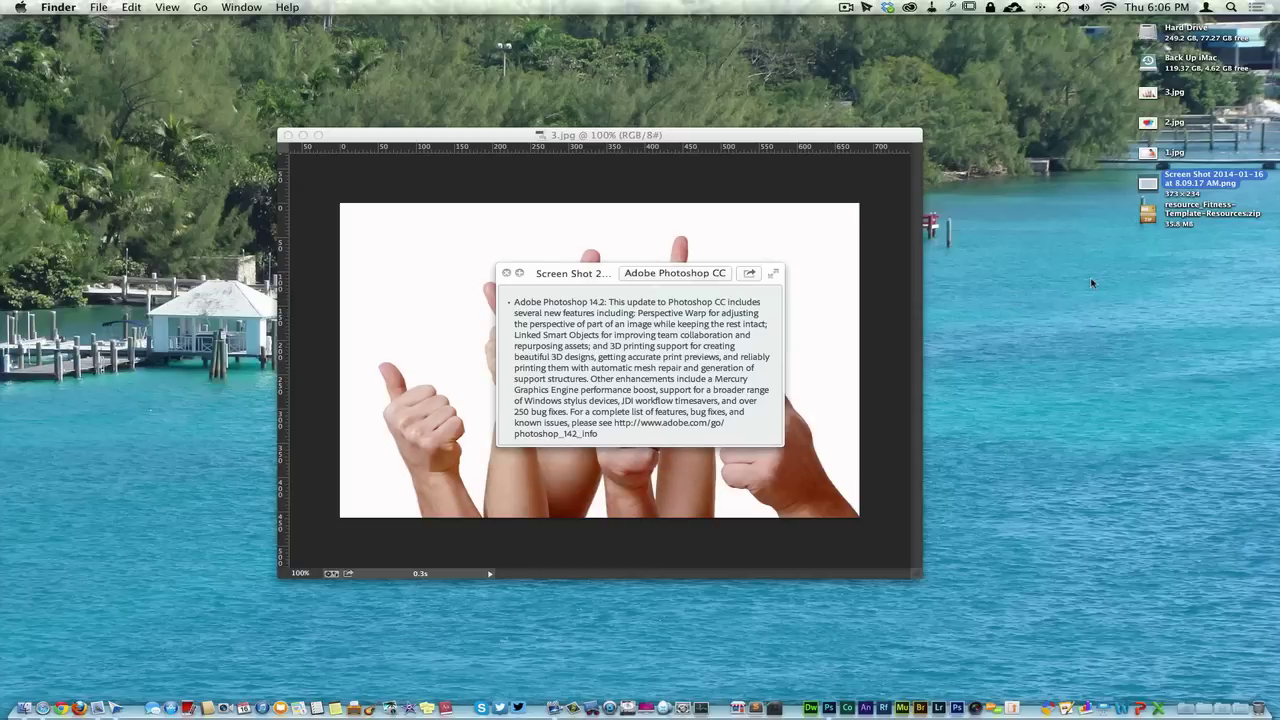
# Preview the 8.09.17 AM screenshot on the desktop, read the Photoshop 14.2 update notes, and close the preview.
pyautogui.click(1075, 285)
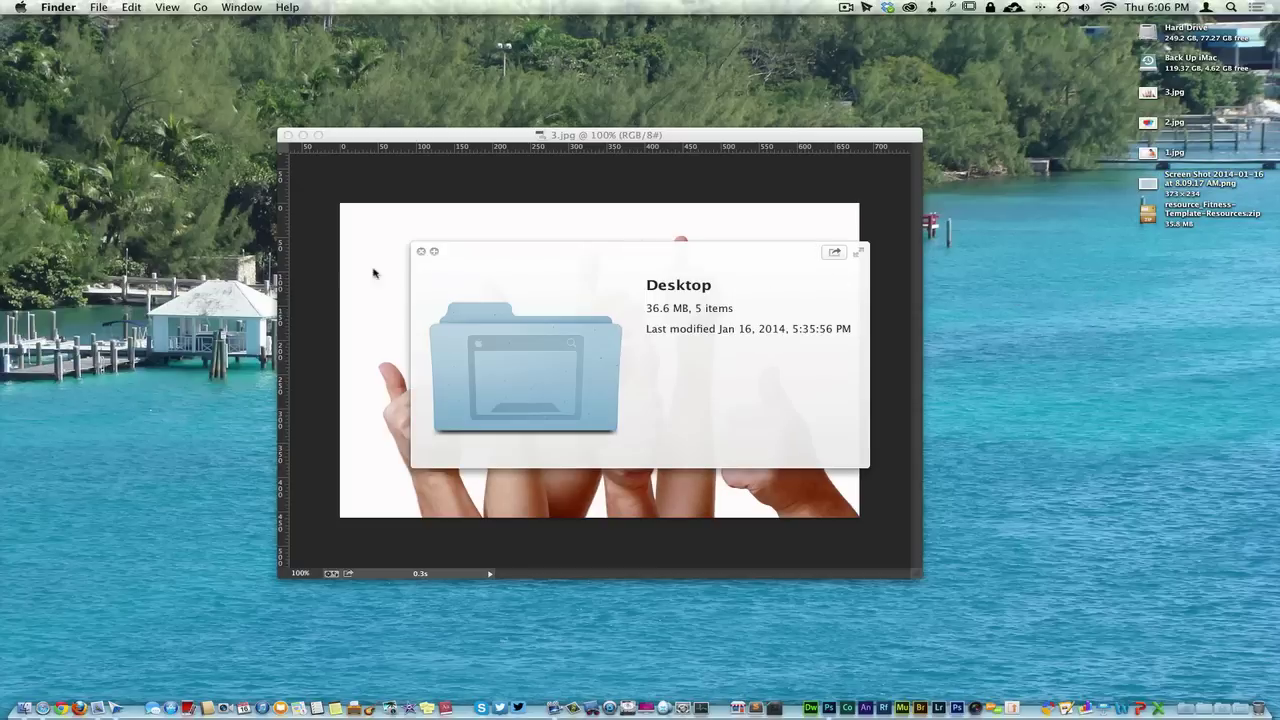
pyautogui.click(422, 252)
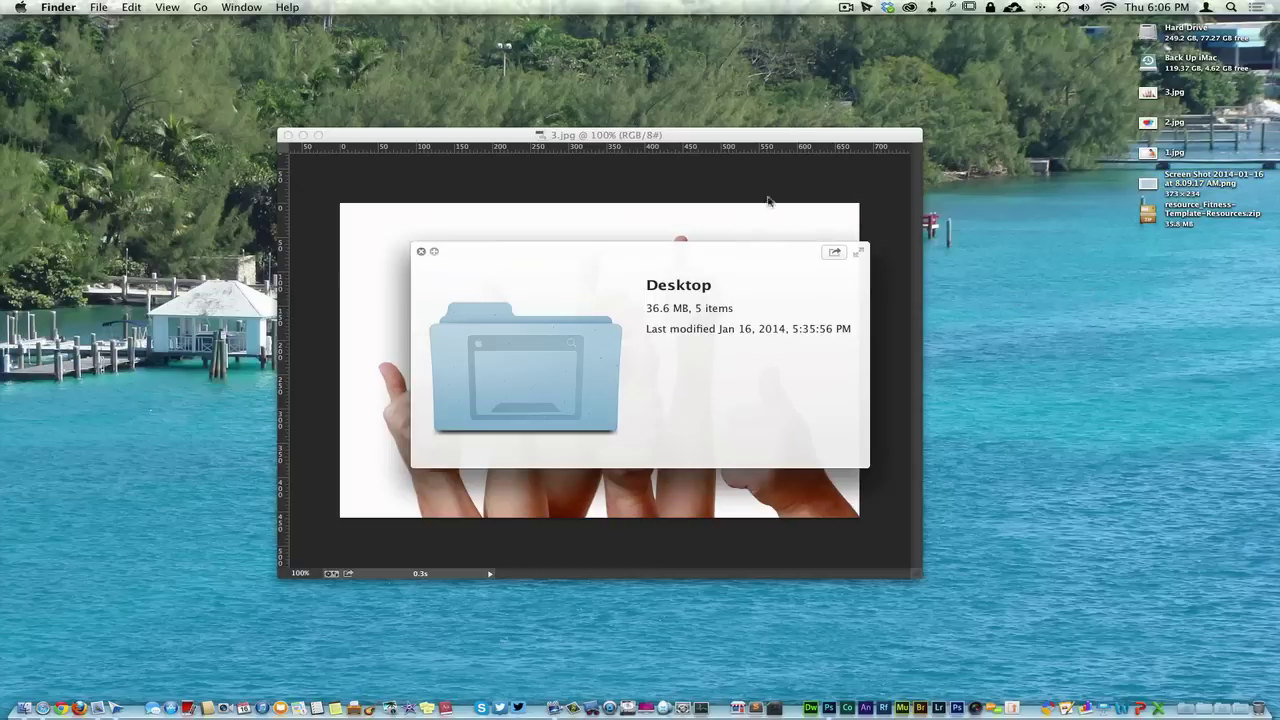
pyautogui.click(422, 252)
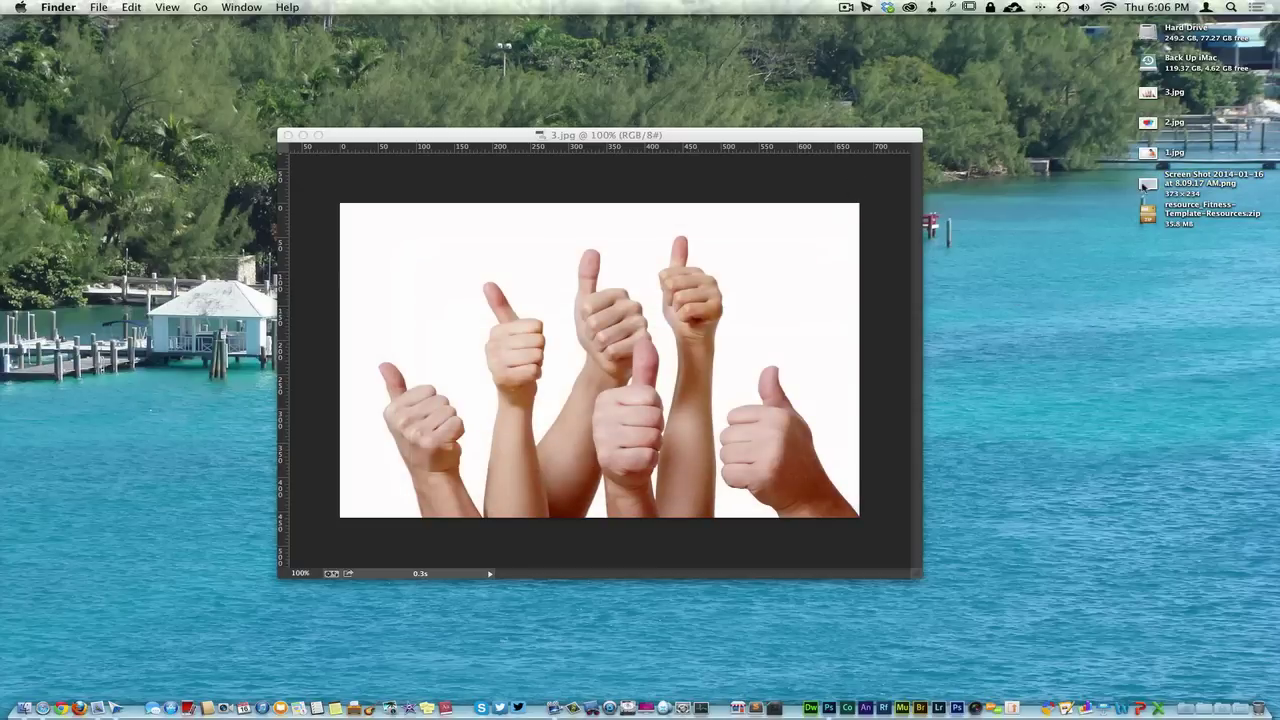
pyautogui.click(1146, 186)
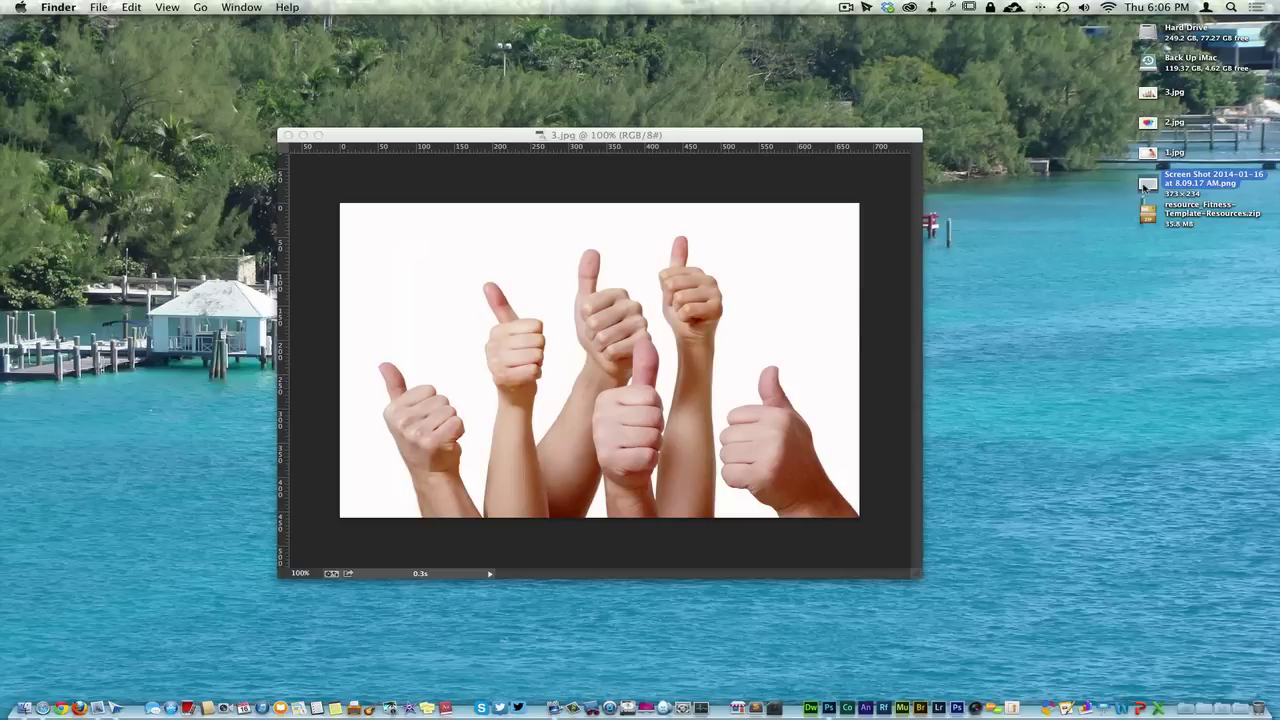
pyautogui.press('space')
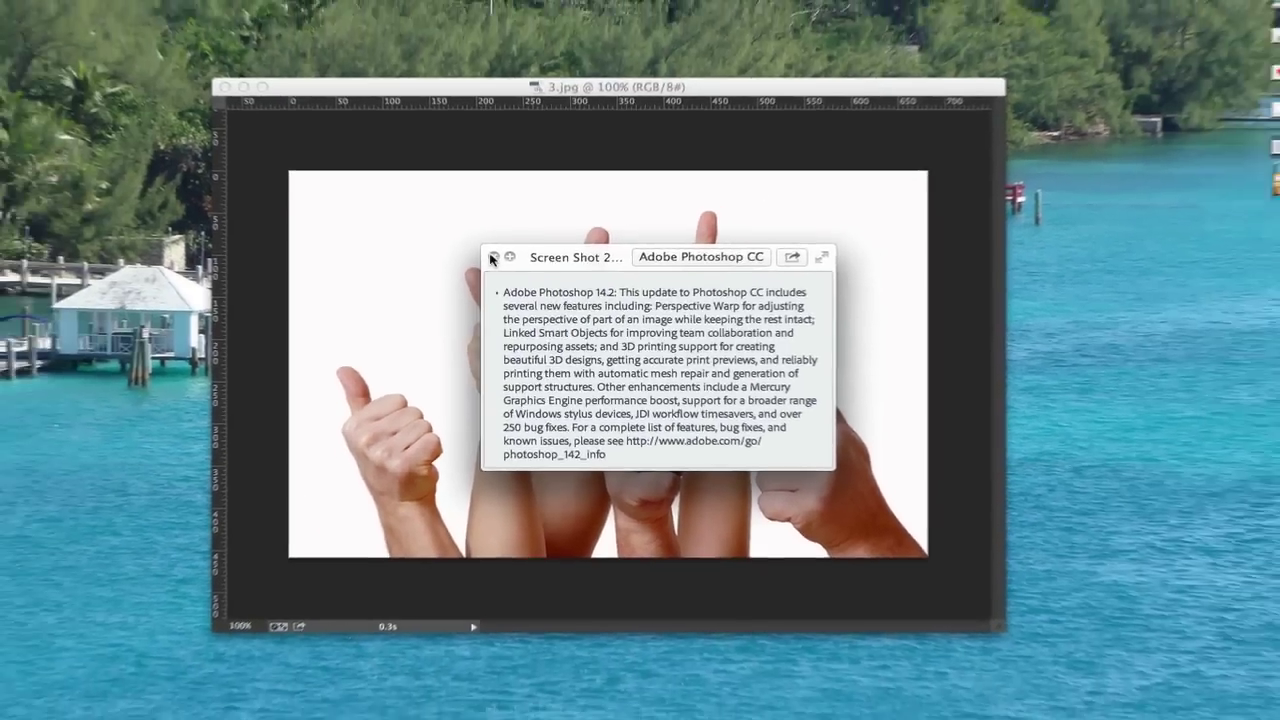
pyautogui.click(491, 258)
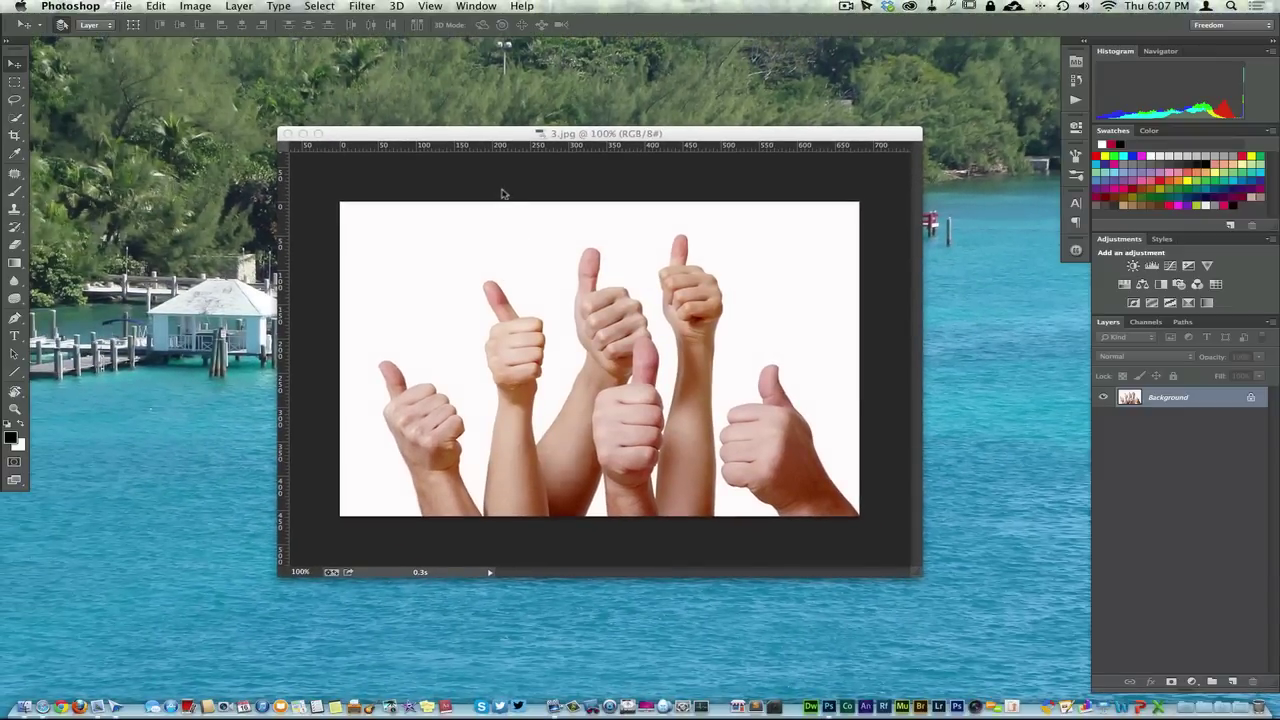
# Switch to Photoshop with 3.jpg open and bring up the Interface preferences.
pyautogui.click(600, 375)
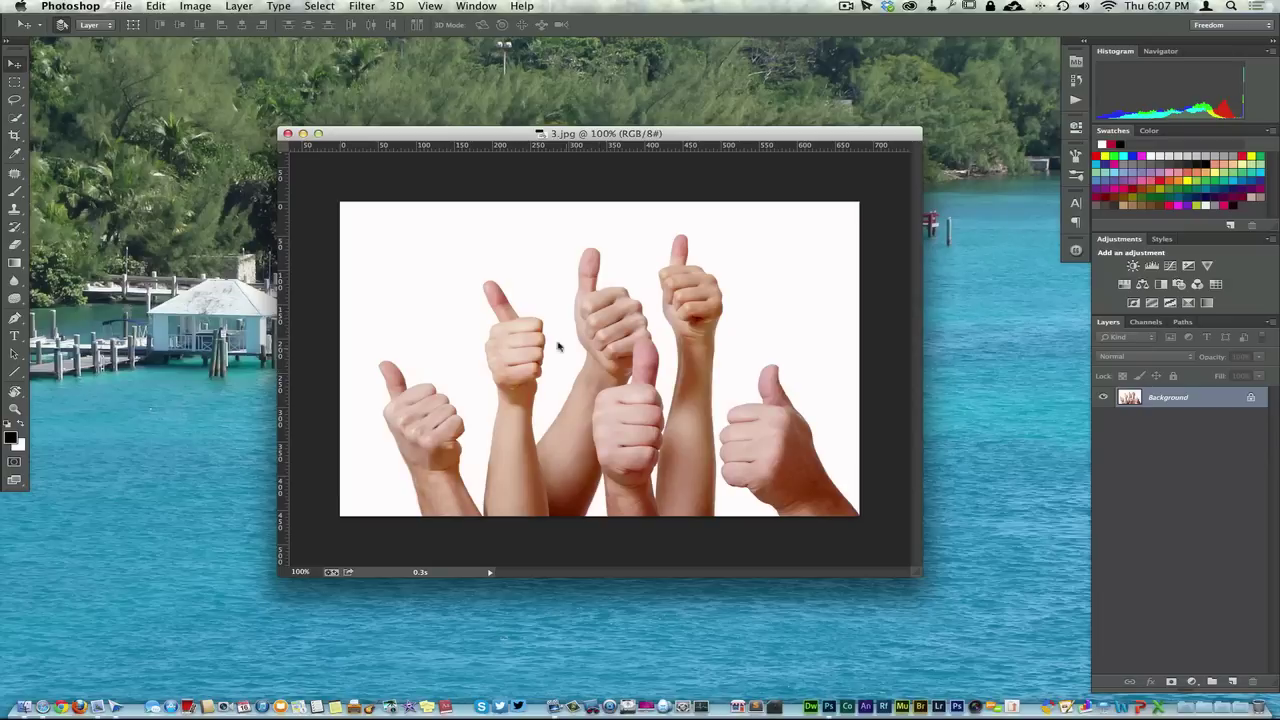
pyautogui.click(80, 8)
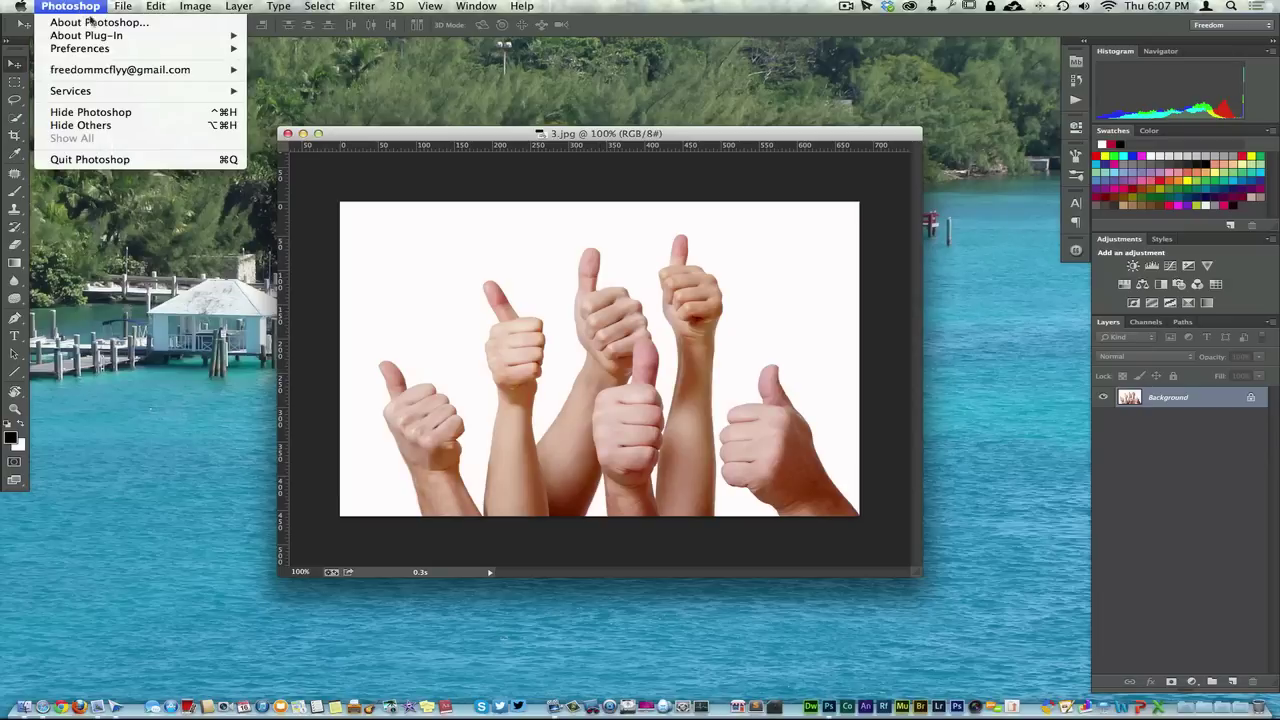
pyautogui.moveTo(92, 50)
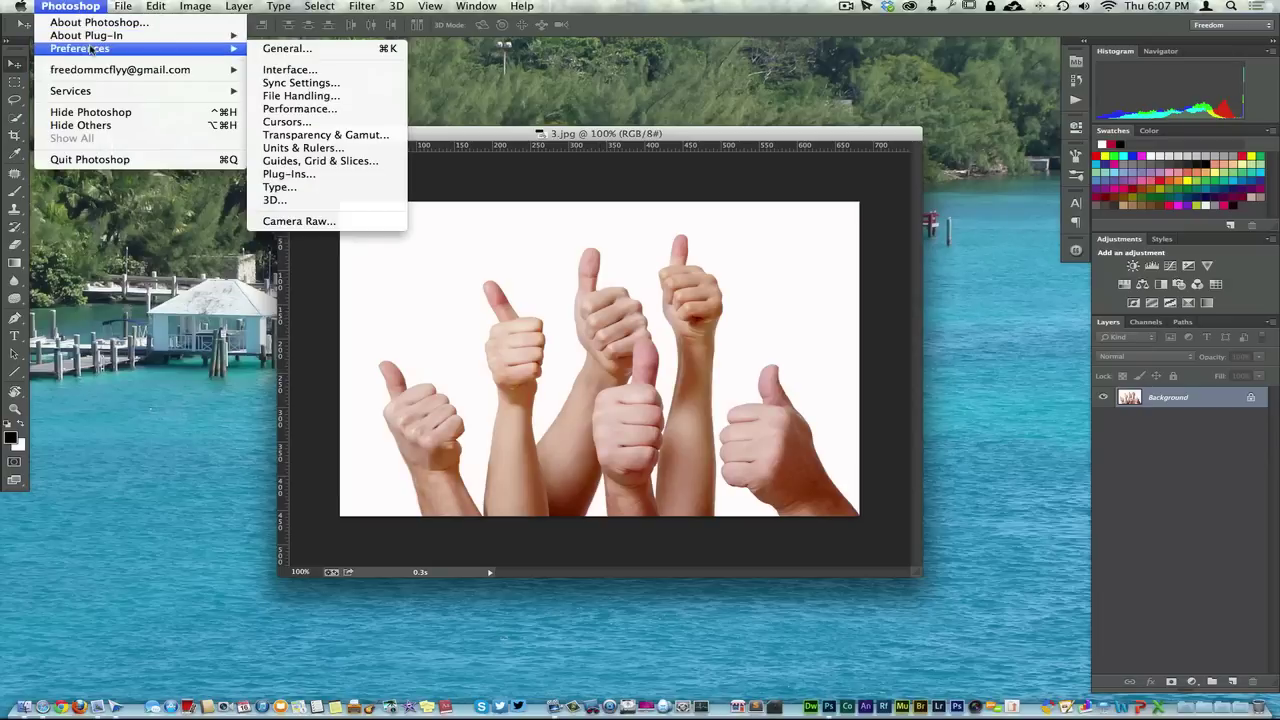
pyautogui.click(295, 48)
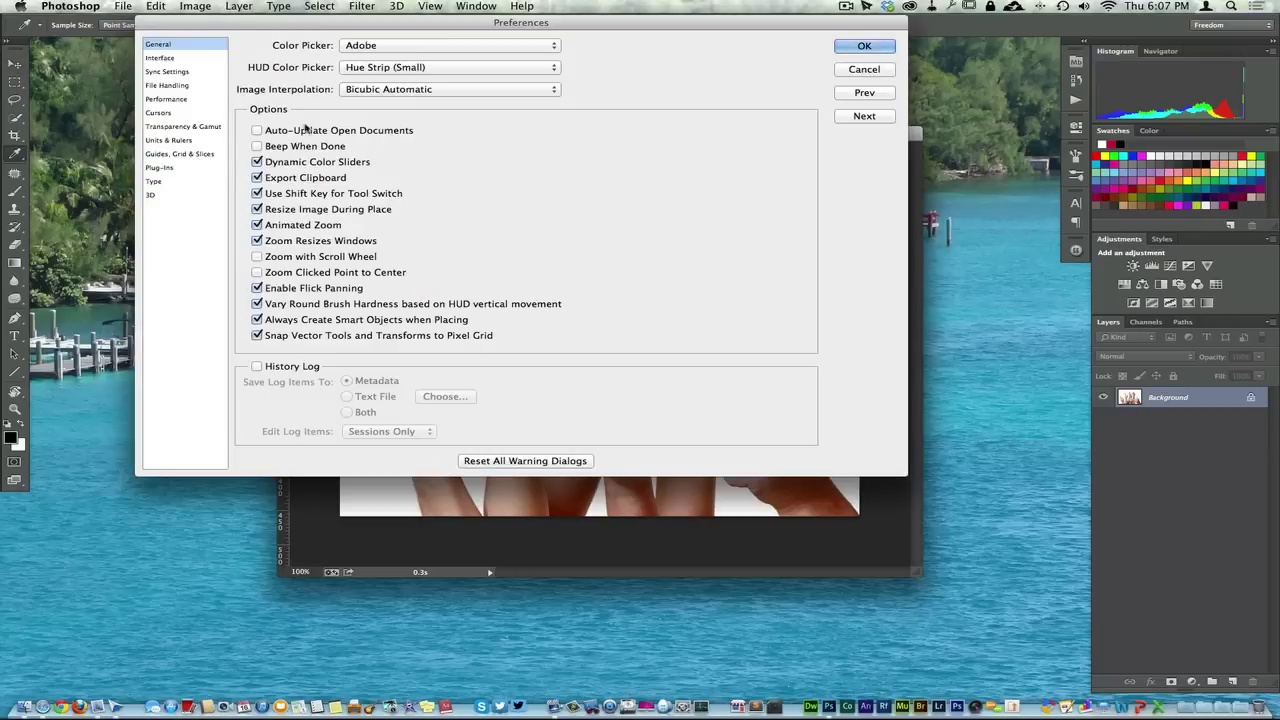
pyautogui.click(172, 58)
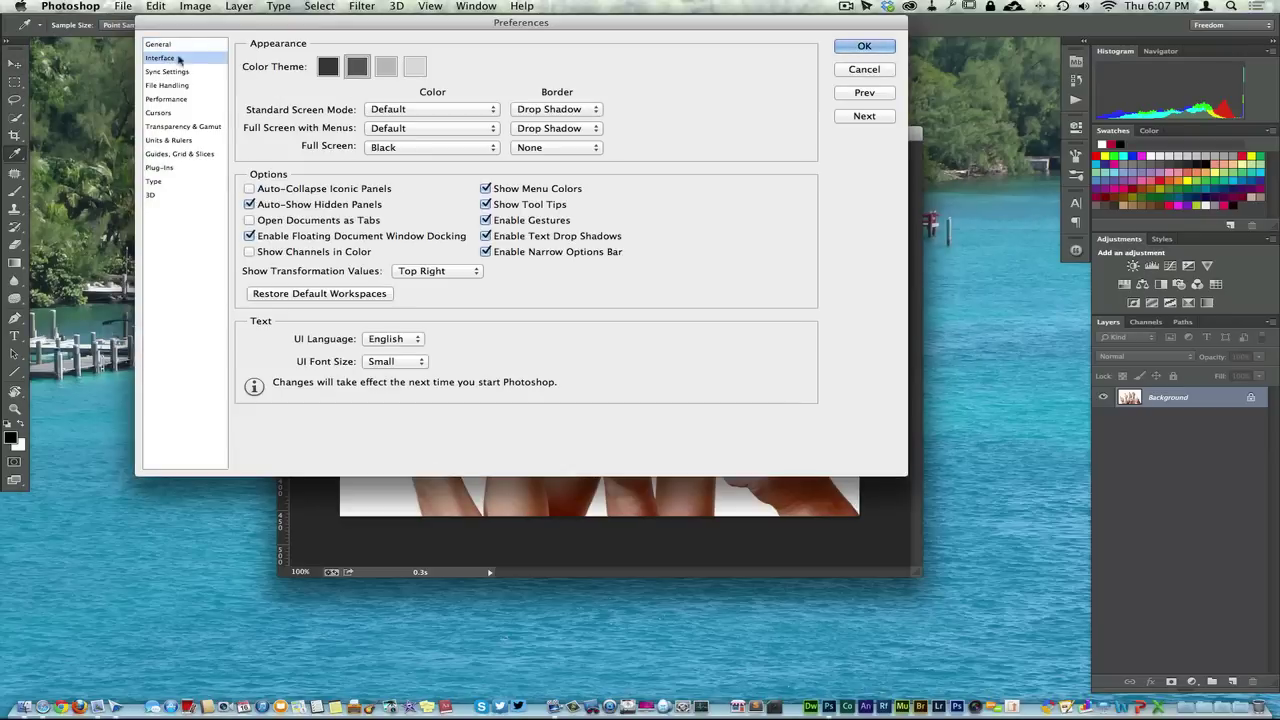
# Turn Enable Narrow Options Bar off and back on, and accept the preferences.
pyautogui.click(503, 257)
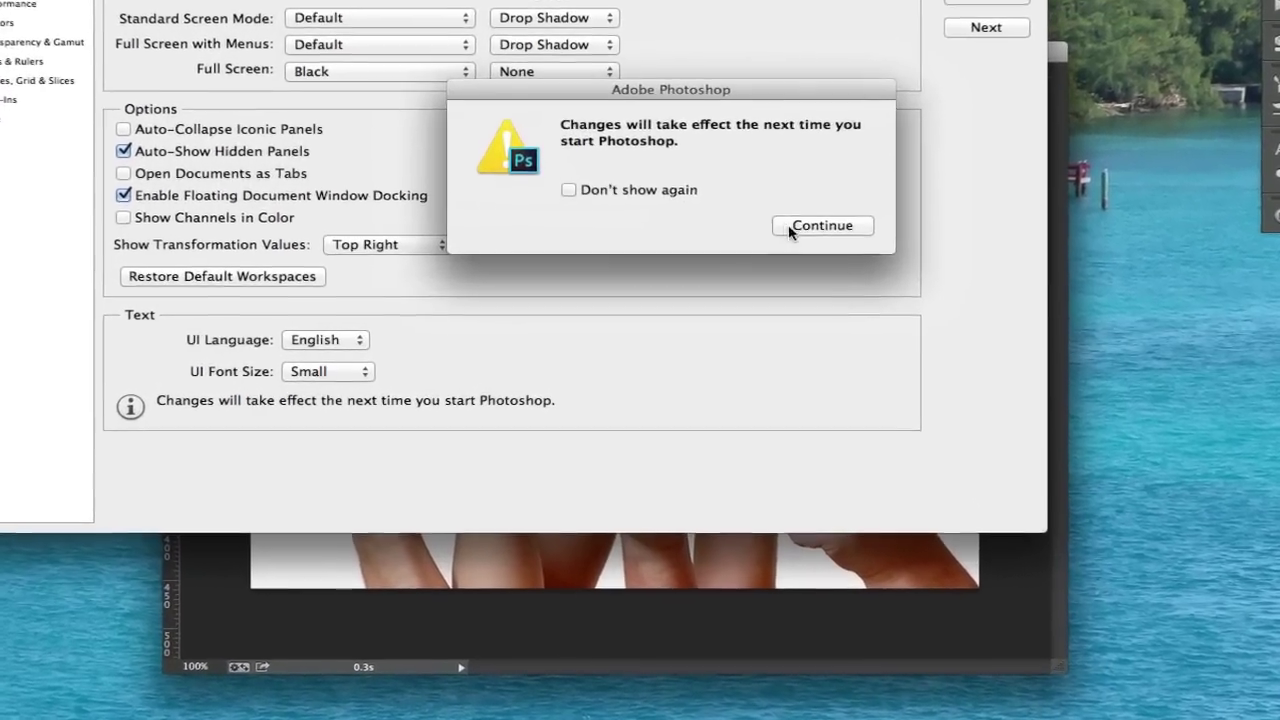
pyautogui.click(748, 243)
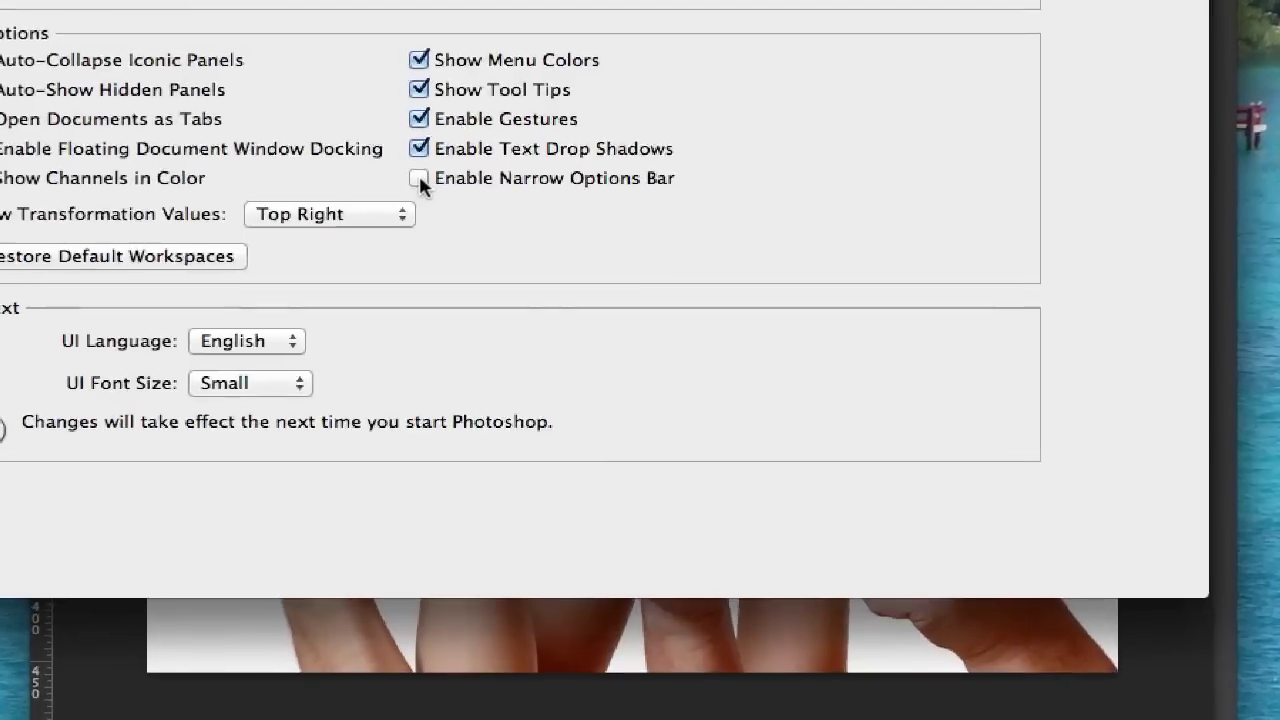
pyautogui.click(423, 184)
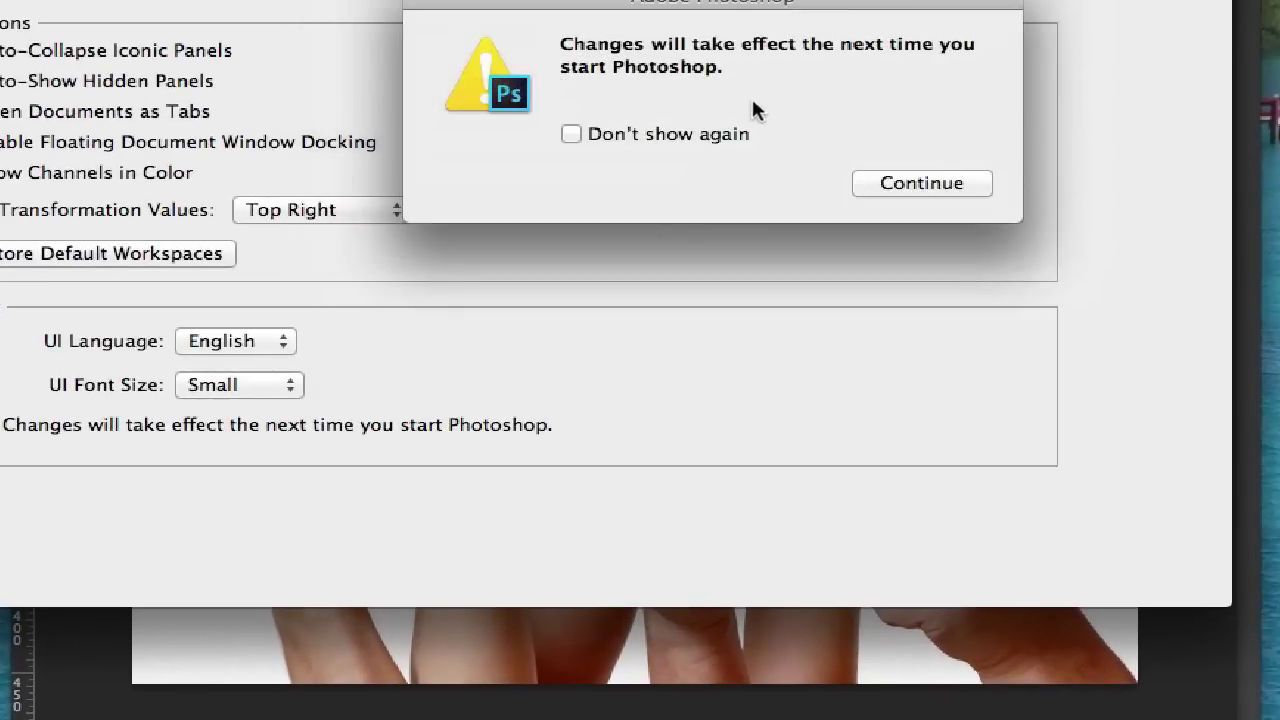
pyautogui.click(920, 184)
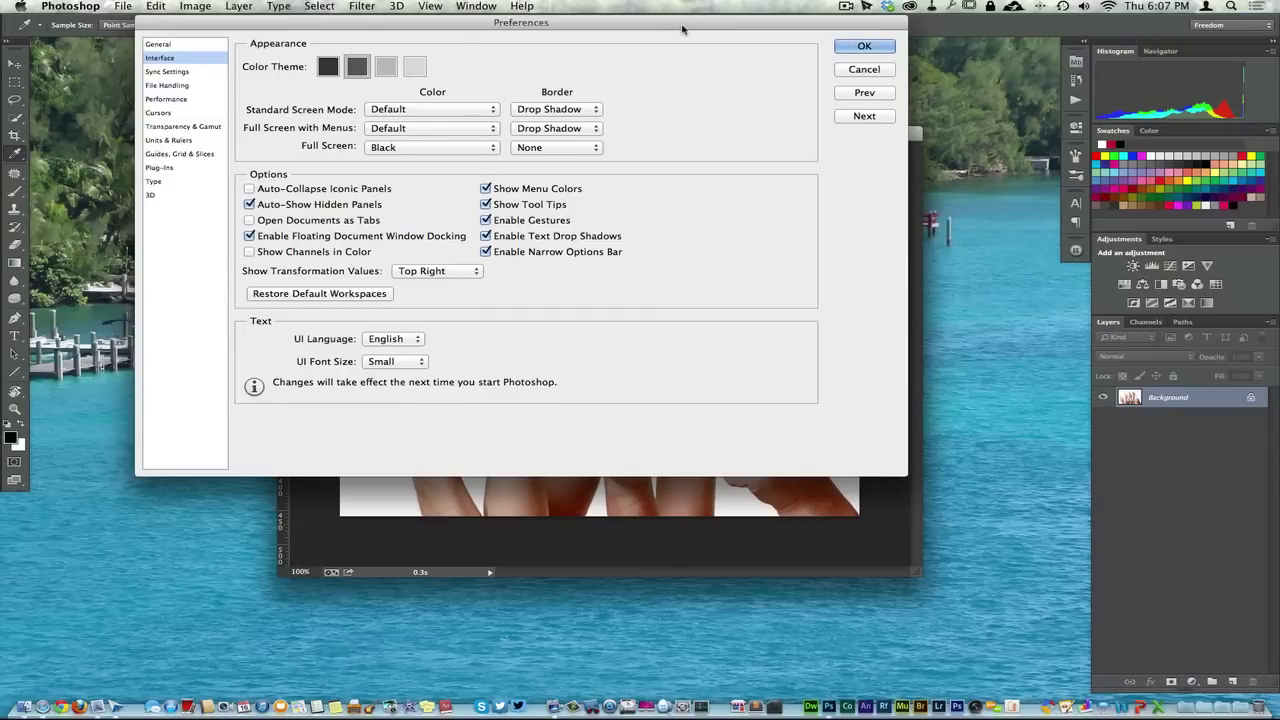
pyautogui.moveTo(682, 29); pyautogui.dragTo(699, 54)
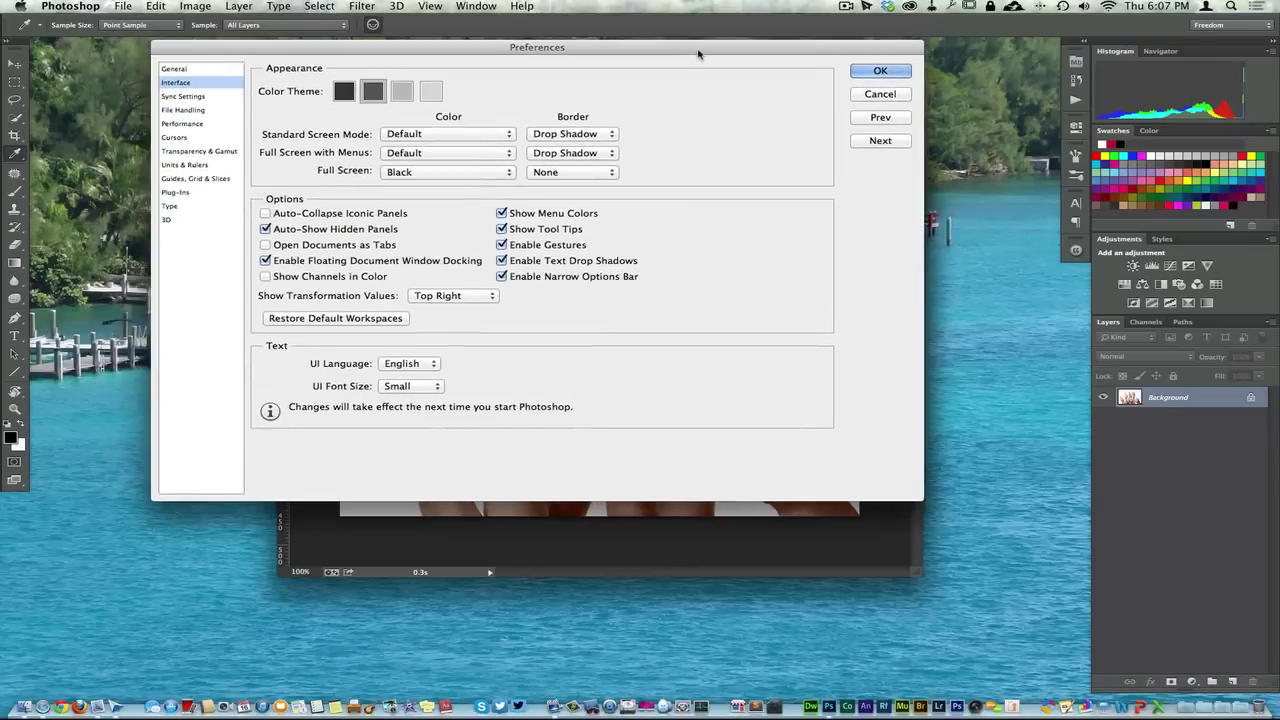
pyautogui.click(881, 72)
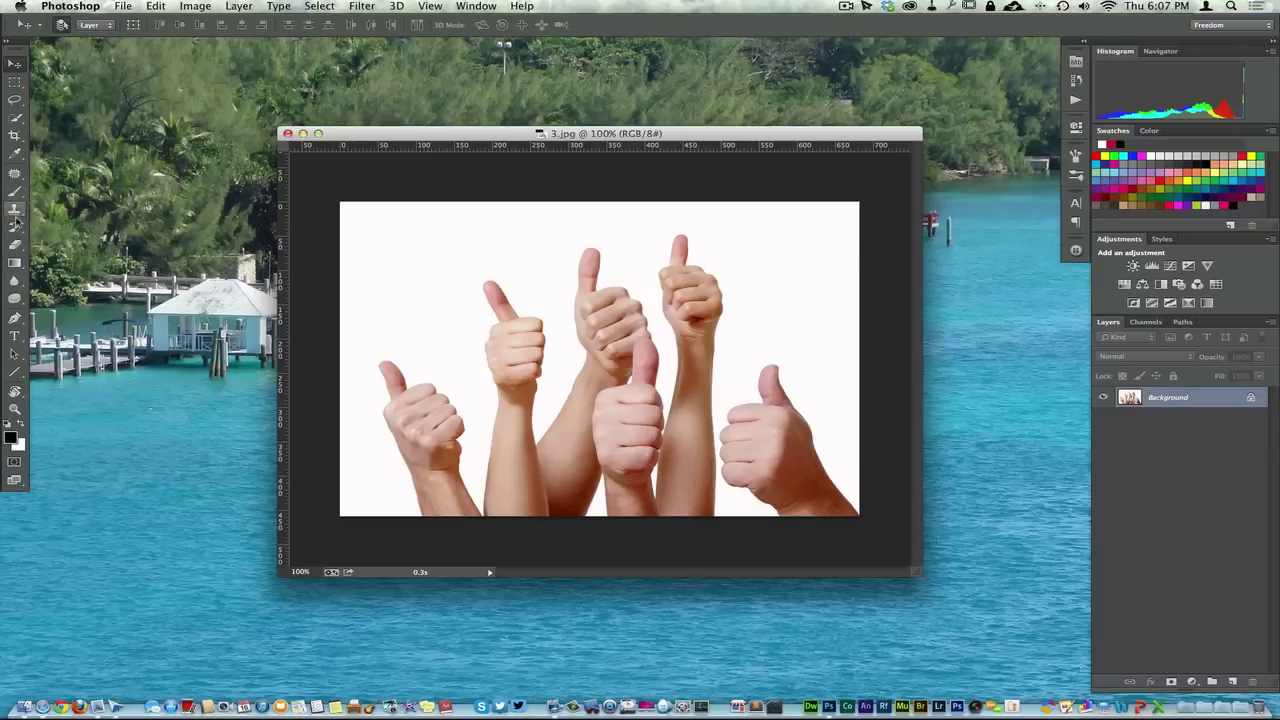
# Sample colors with the Eyedropper from the second fist, the tallest hand's forearm and the far-right hand's wrist.
pyautogui.click(15, 155)
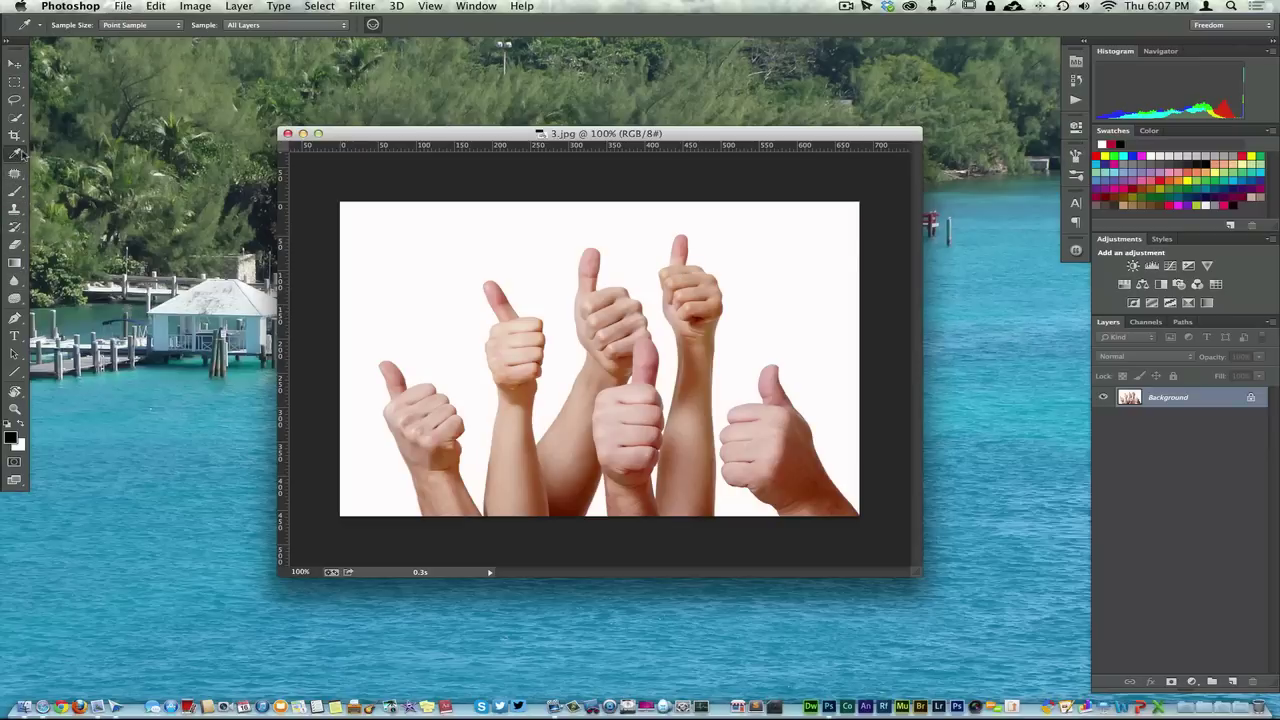
pyautogui.click(20, 156)
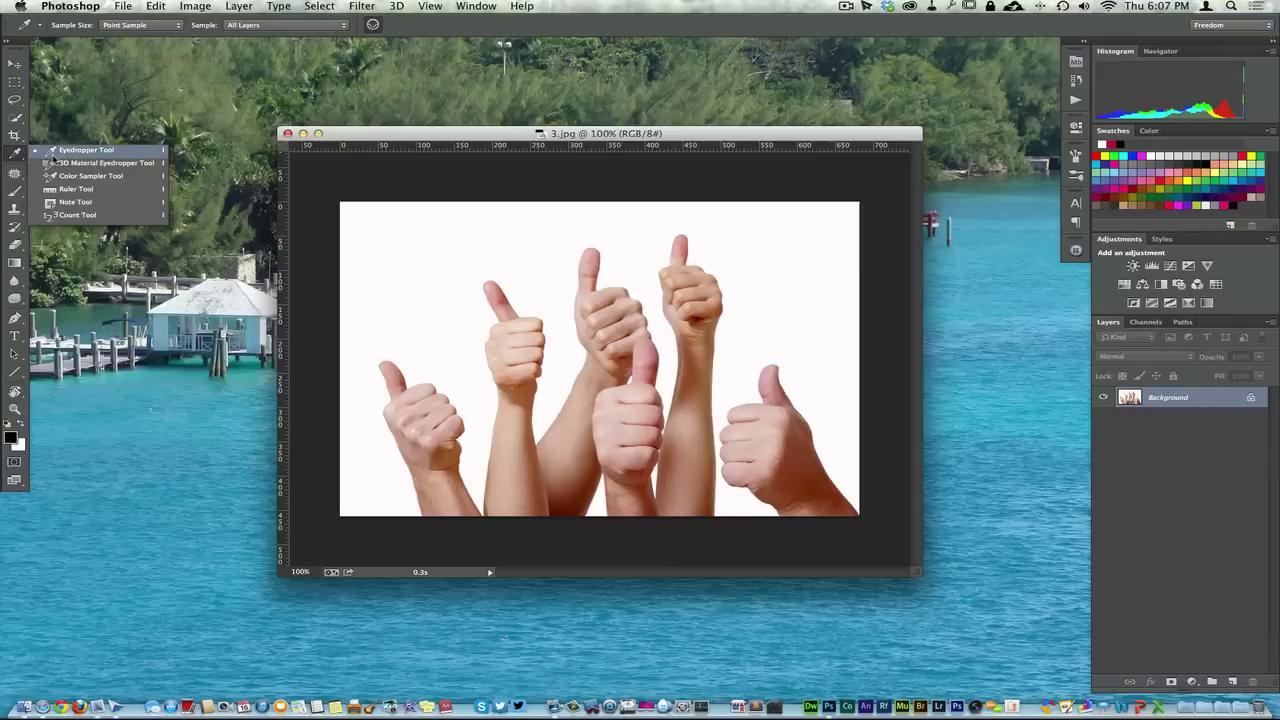
pyautogui.click(52, 152)
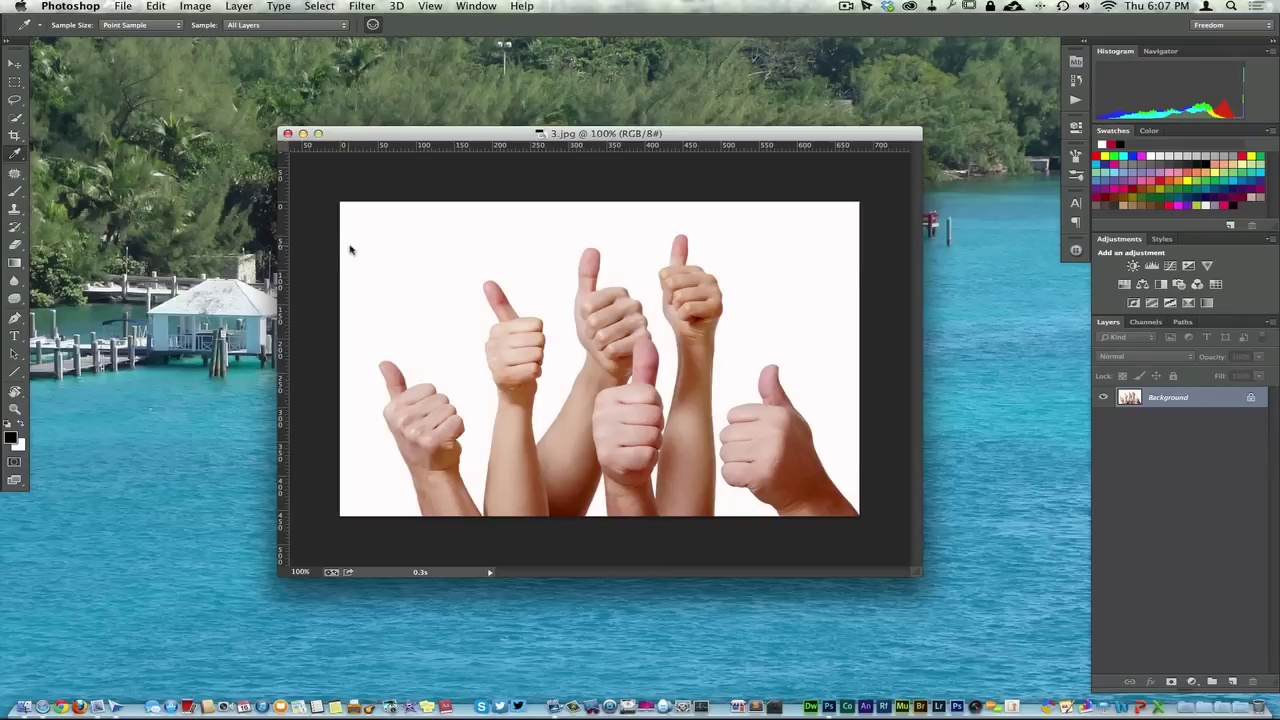
pyautogui.click(508, 346)
pyautogui.click(687, 376)
pyautogui.click(776, 505)
# Hide and restore the recent colors above the swatches, and sample the pink of the third raised thumb with the Eyedropper.
pyautogui.click(1272, 131)
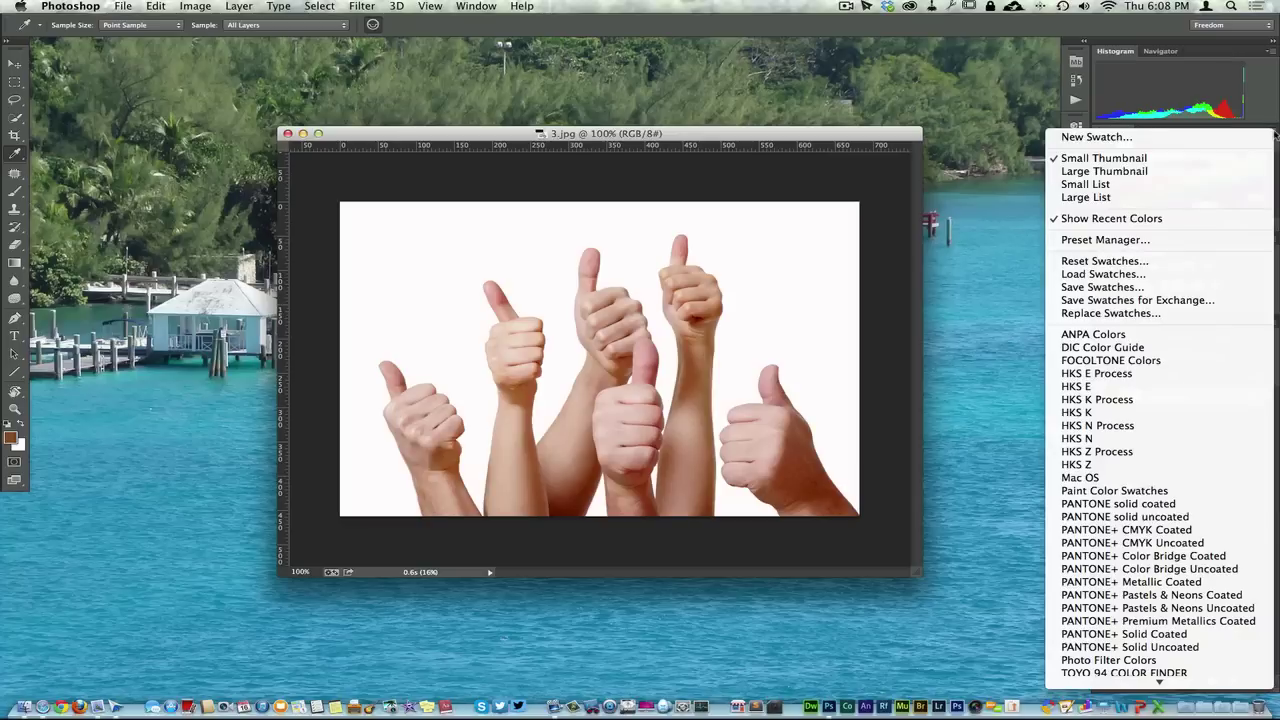
pyautogui.click(1157, 218)
pyautogui.click(1269, 135)
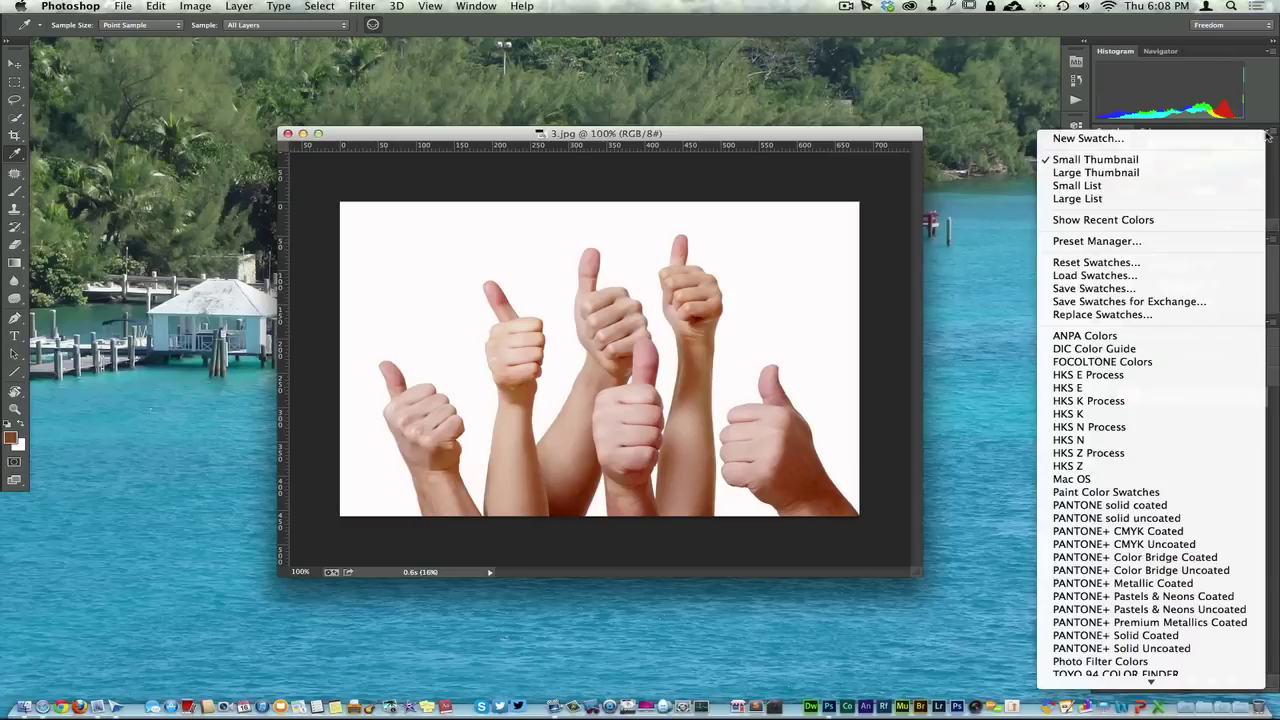
pyautogui.click(1130, 220)
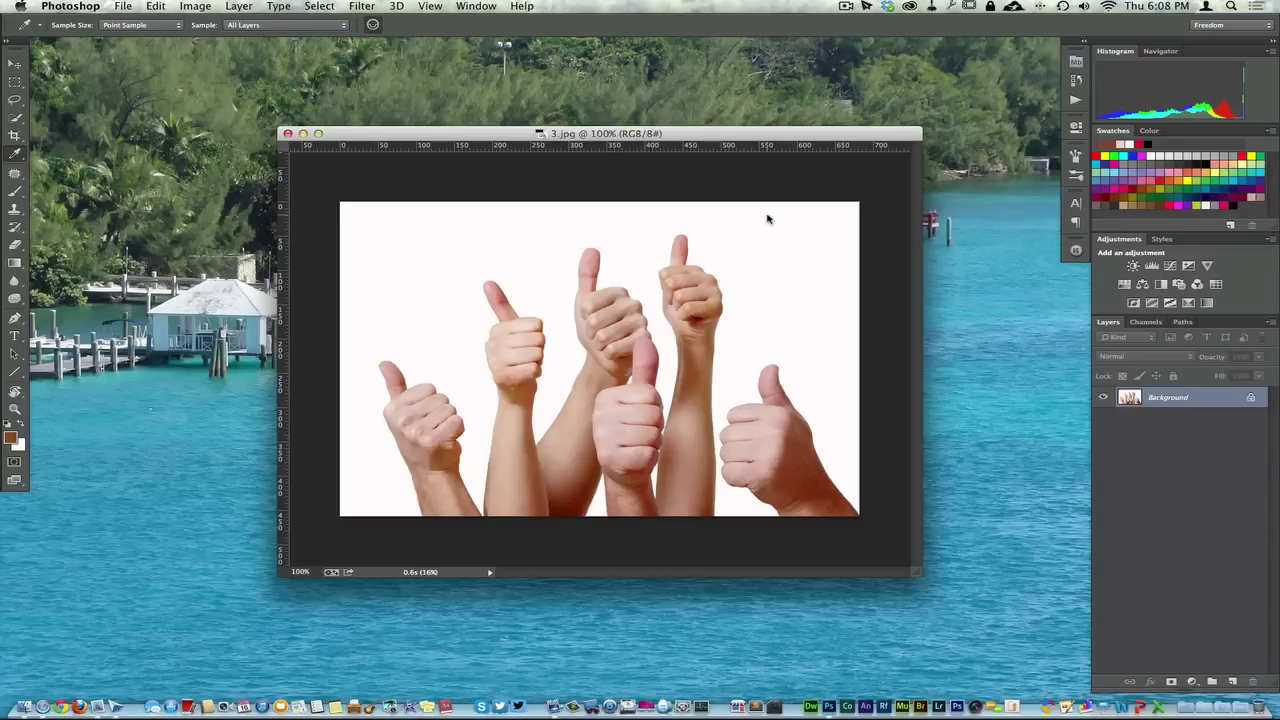
pyautogui.click(590, 265)
# Place ten Color Sampler points across the white background, hands and arms, and try to add an eleventh on the far-right hand.
pyautogui.click(15, 153)
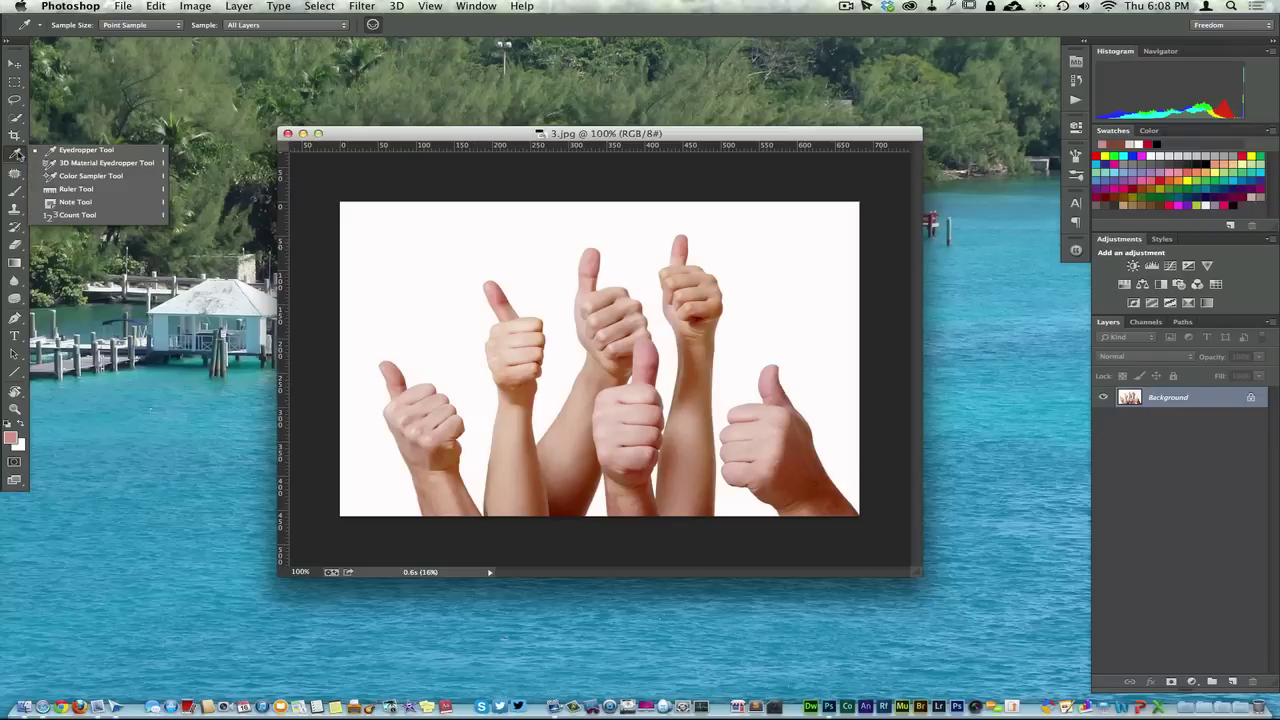
pyautogui.click(64, 177)
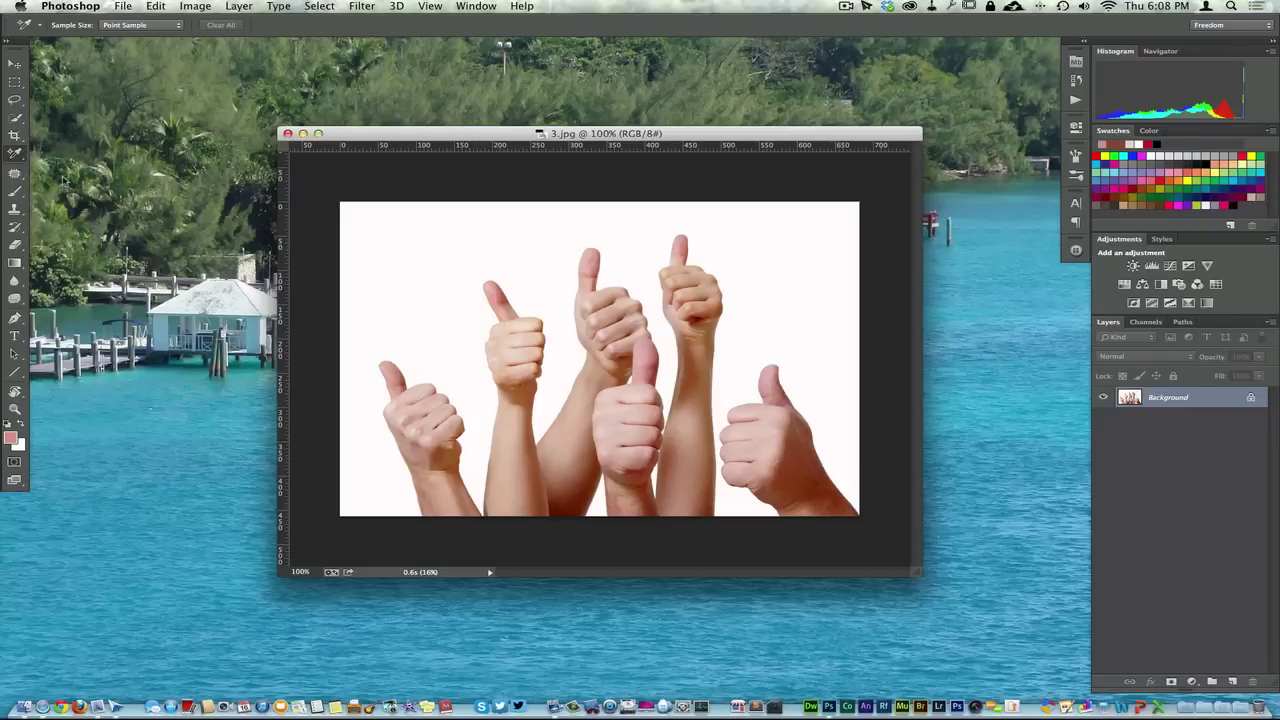
pyautogui.click(389, 241)
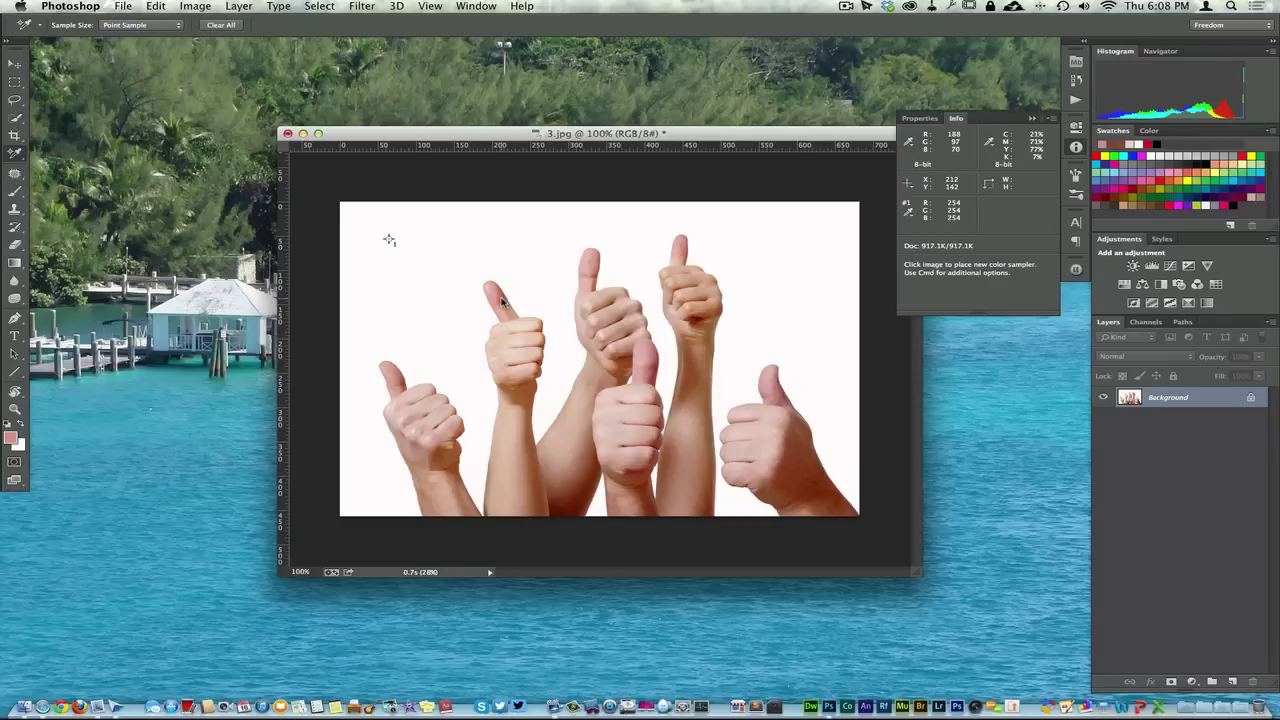
pyautogui.click(502, 300)
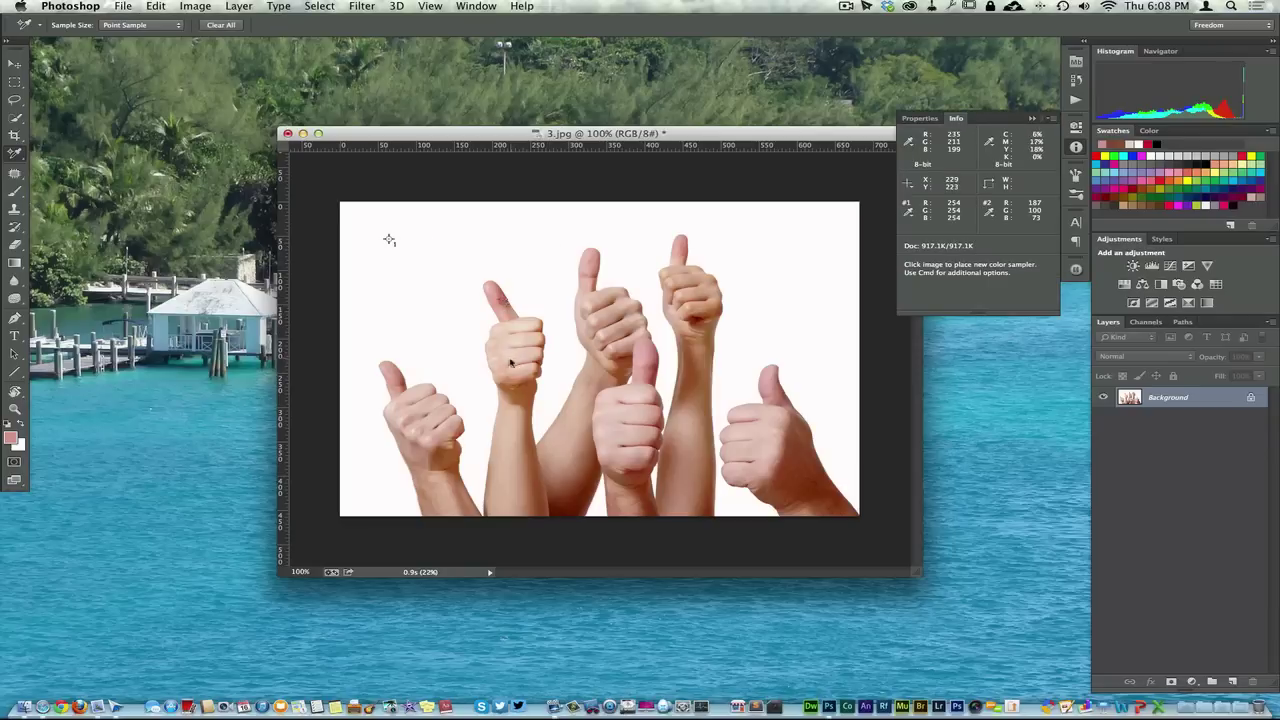
pyautogui.click(410, 413)
pyautogui.click(517, 449)
pyautogui.click(578, 433)
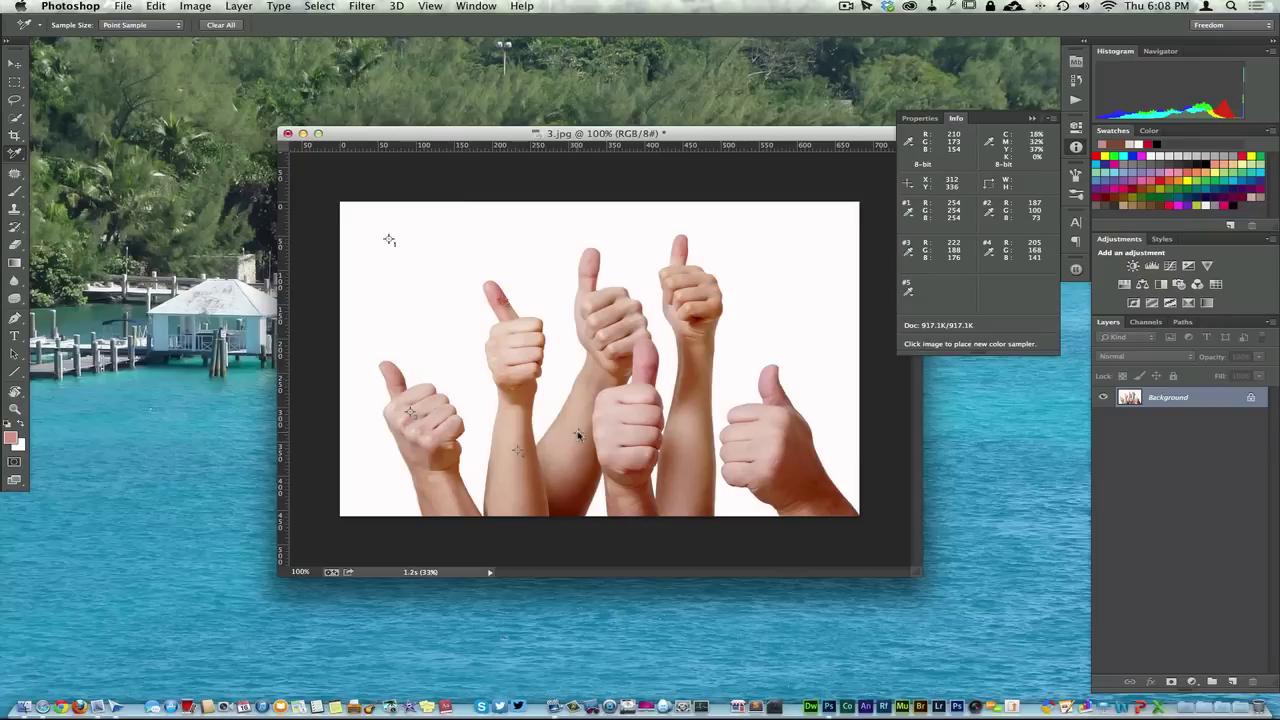
pyautogui.click(703, 426)
pyautogui.click(691, 376)
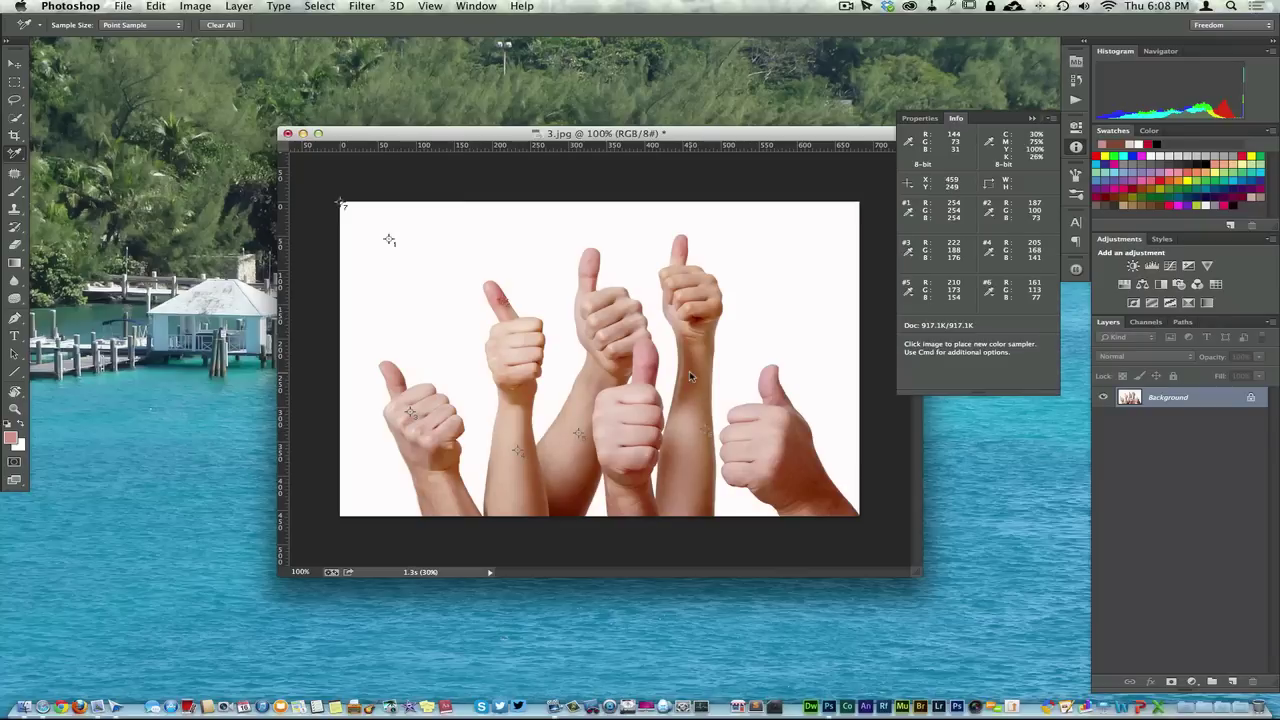
pyautogui.click(778, 397)
pyautogui.click(778, 450)
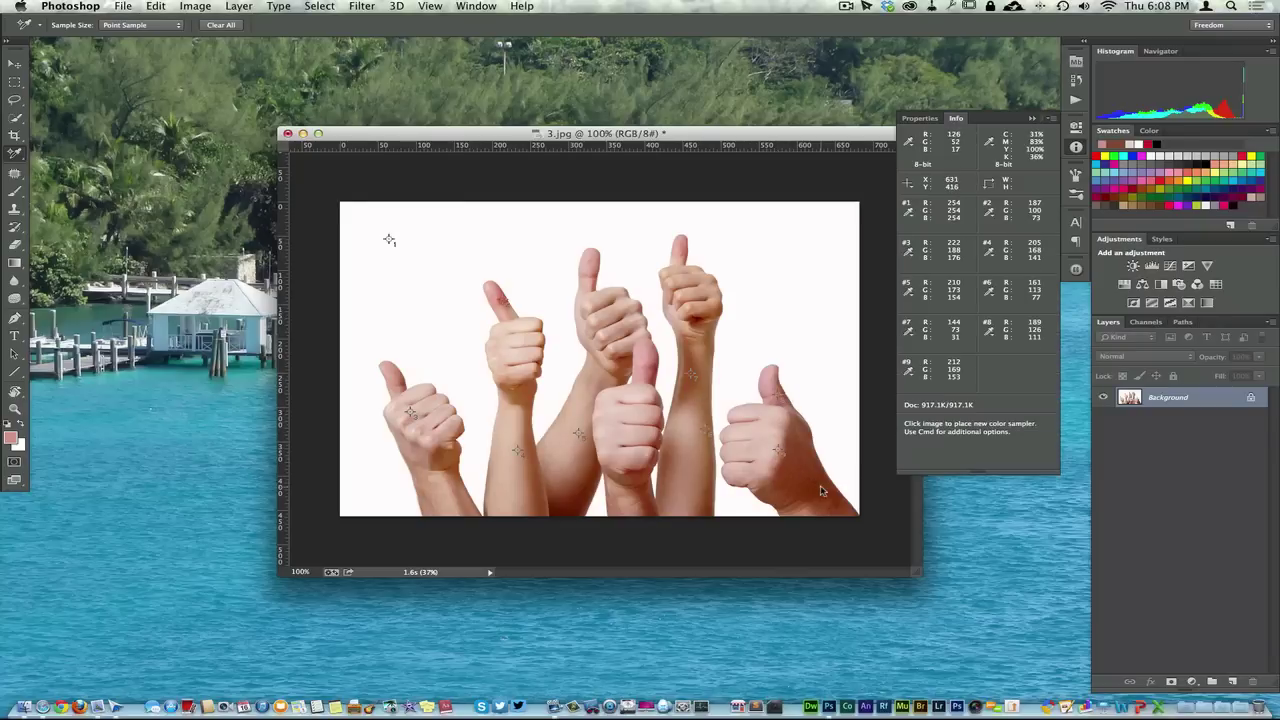
pyautogui.click(823, 490)
pyautogui.click(766, 485)
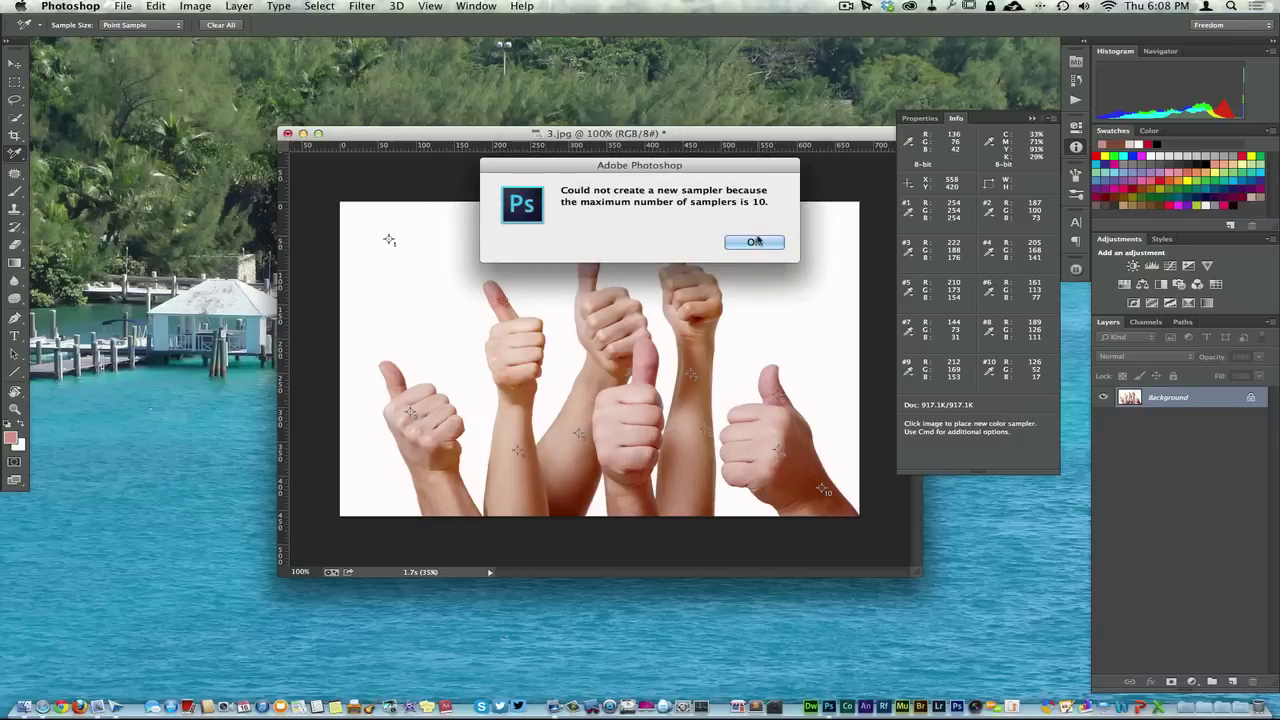
pyautogui.click(754, 243)
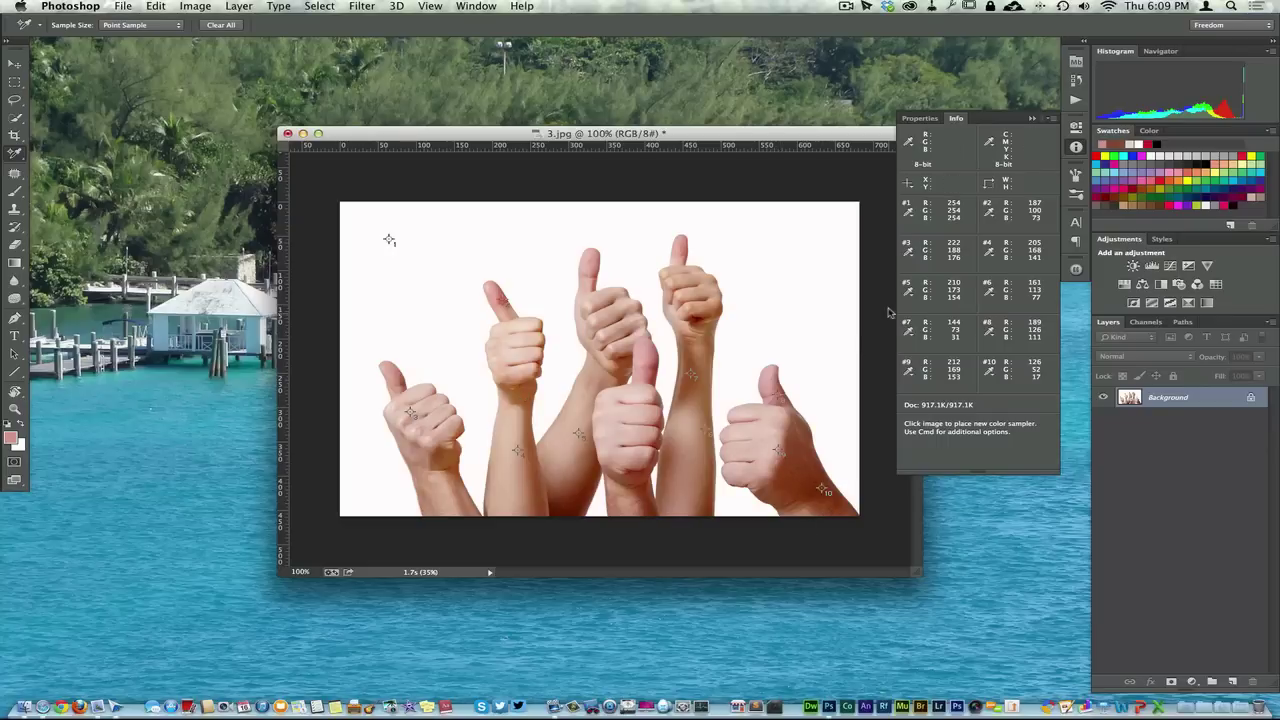
# Collapse the Info readouts and switch to the Move tool.
pyautogui.click(1032, 118)
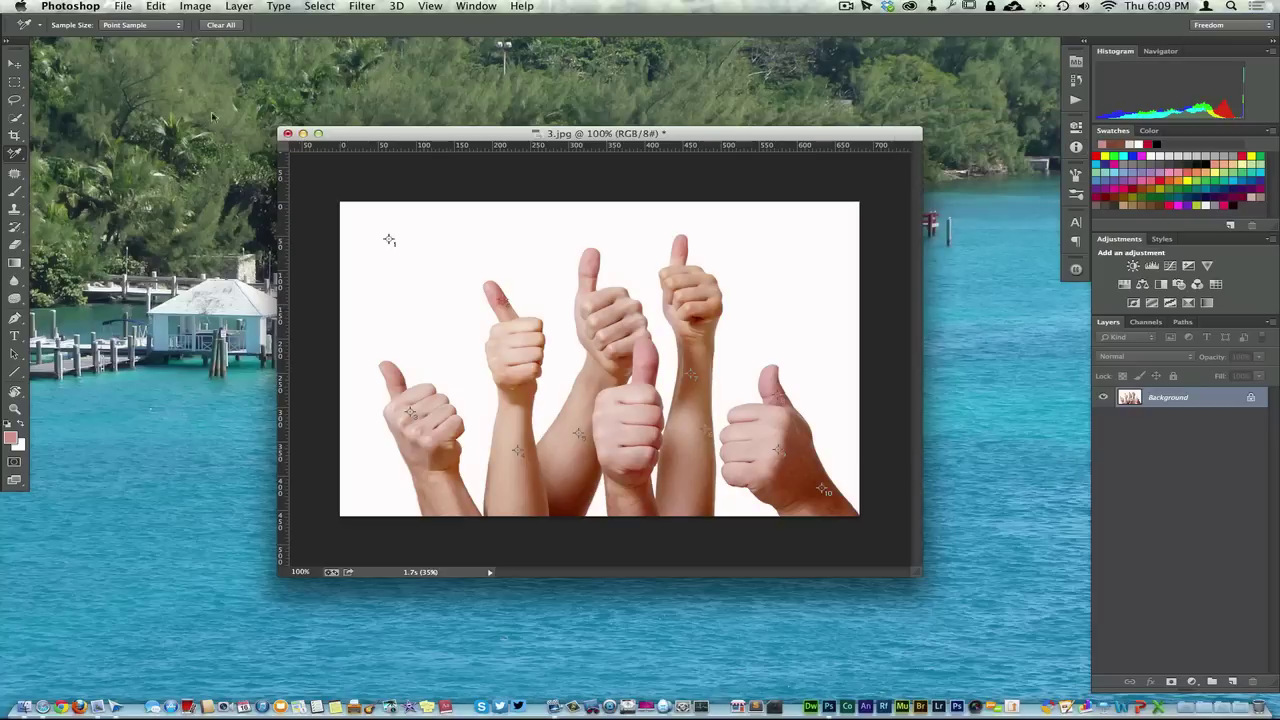
pyautogui.click(14, 63)
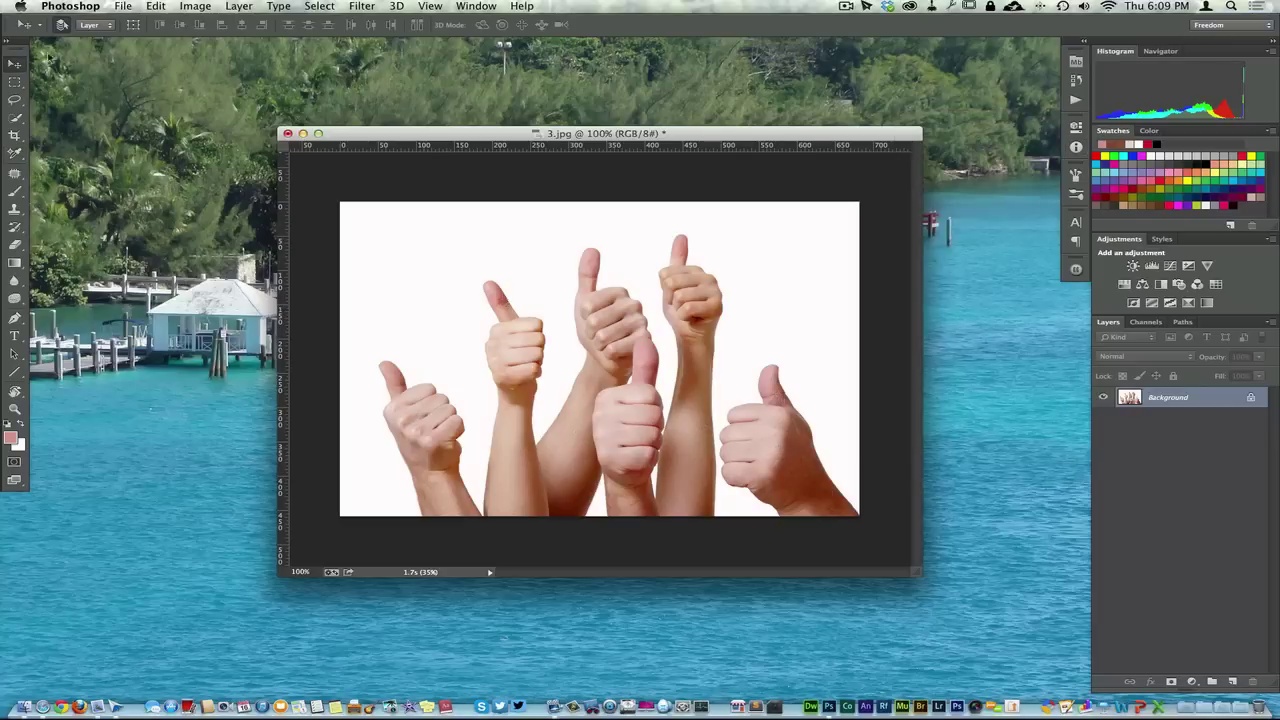
# Create a 682 × 459 pixel, 16-bit document with a custom bright turquoise background, and enlarge and reposition its window.
pyautogui.click(123, 7)
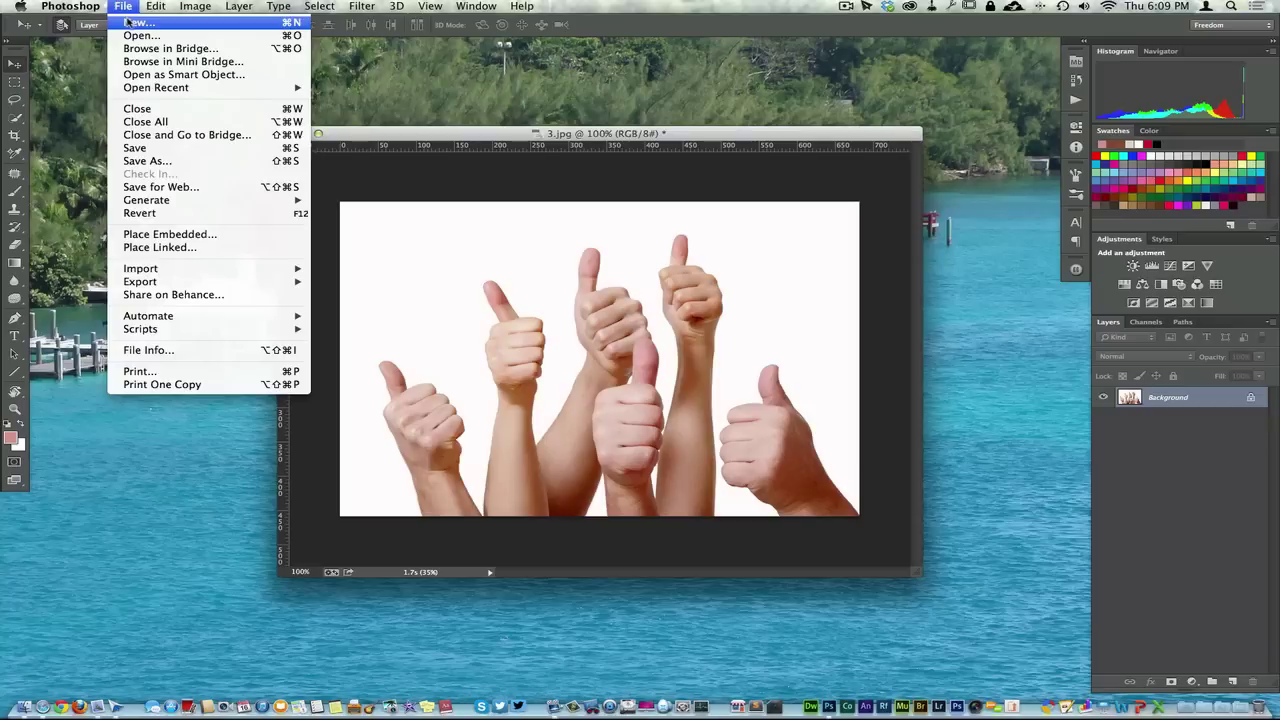
pyautogui.press('Escape')
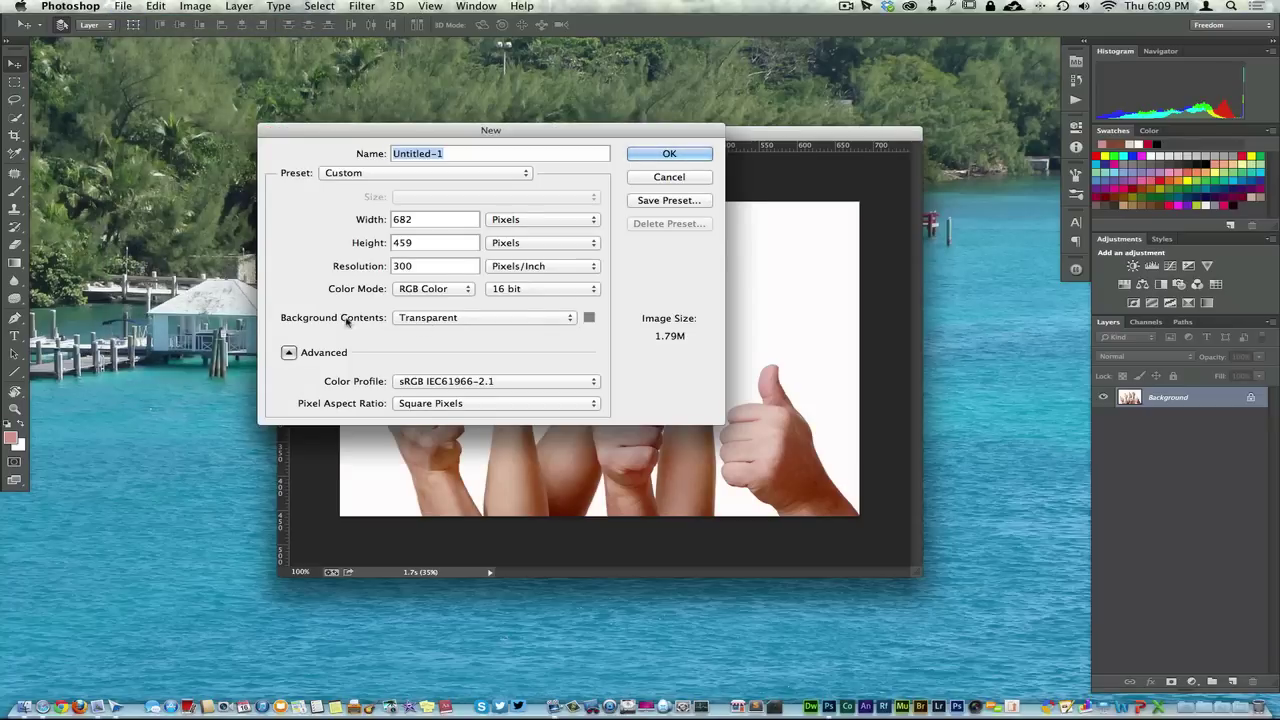
pyautogui.click(420, 318)
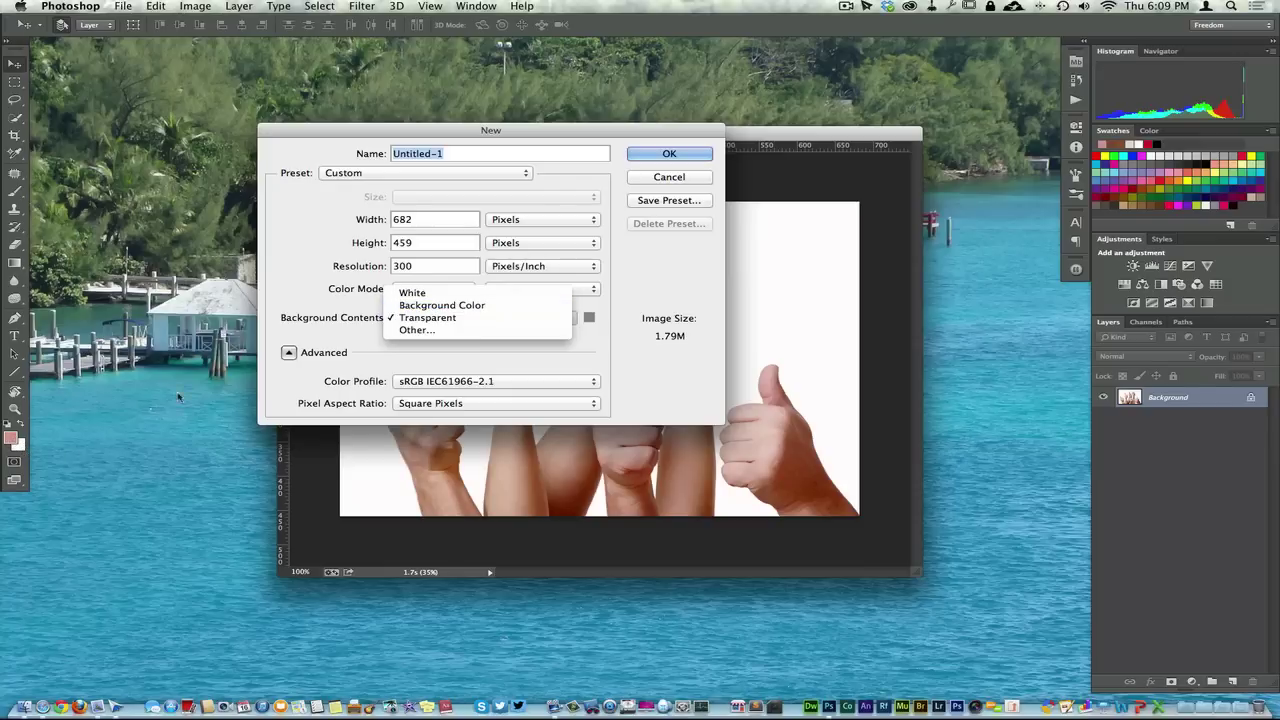
pyautogui.click(417, 329)
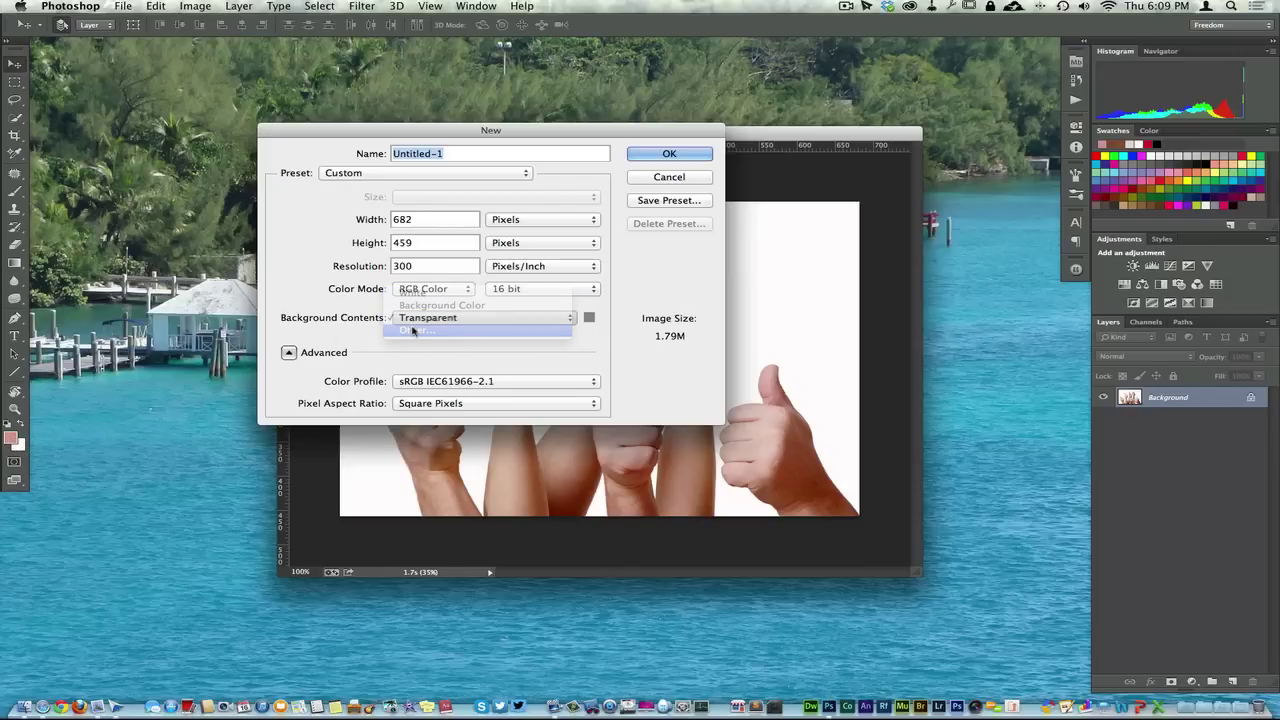
pyautogui.moveTo(421, 438); pyautogui.dragTo(422, 469)
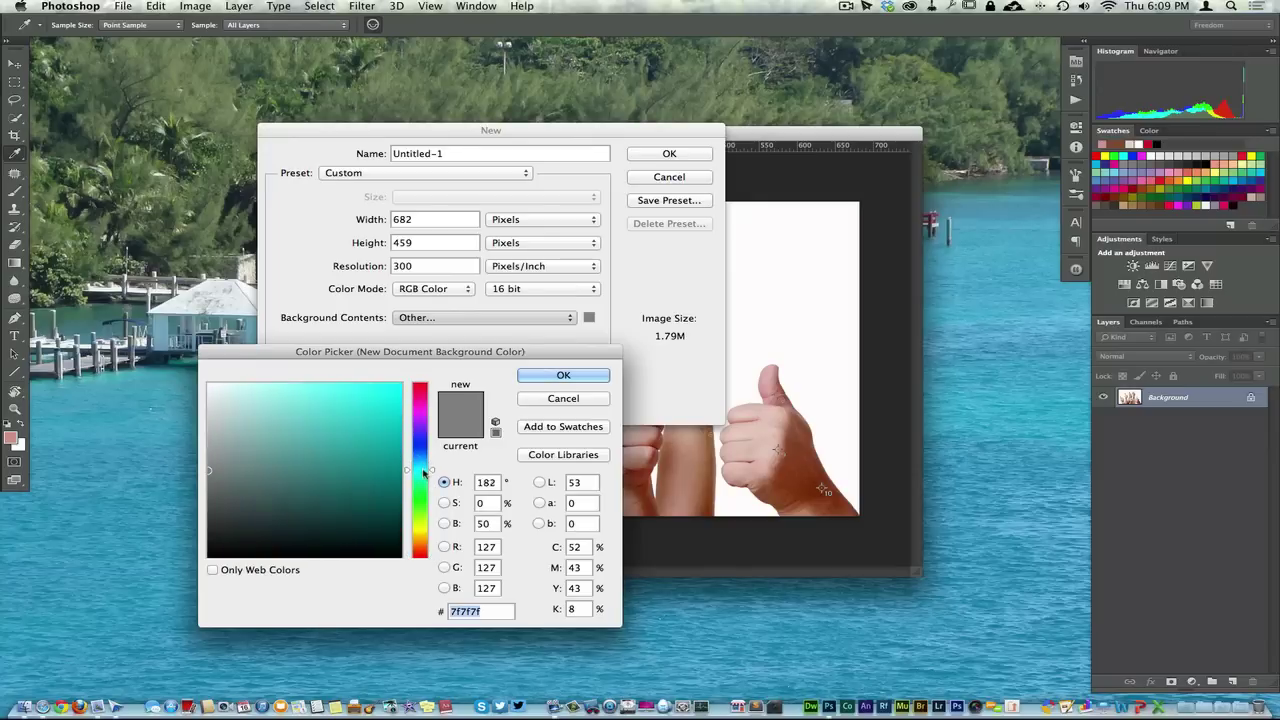
pyautogui.click(374, 399)
pyautogui.click(560, 375)
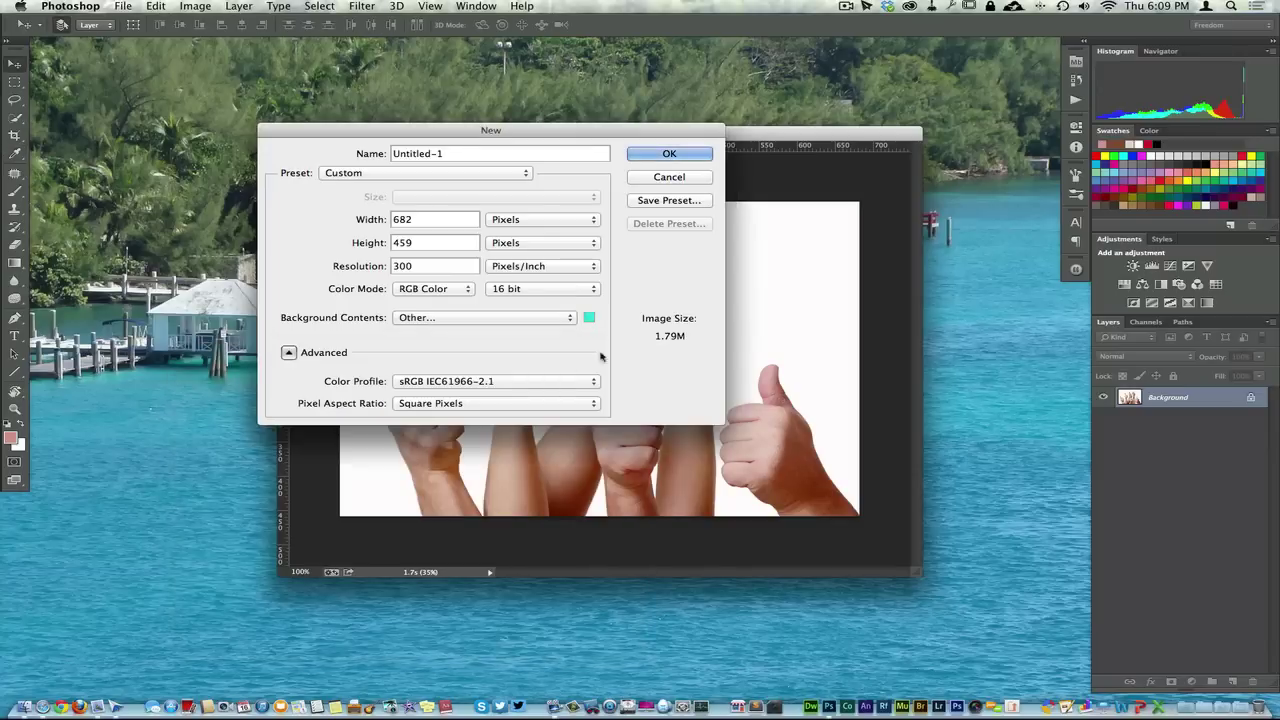
pyautogui.click(667, 154)
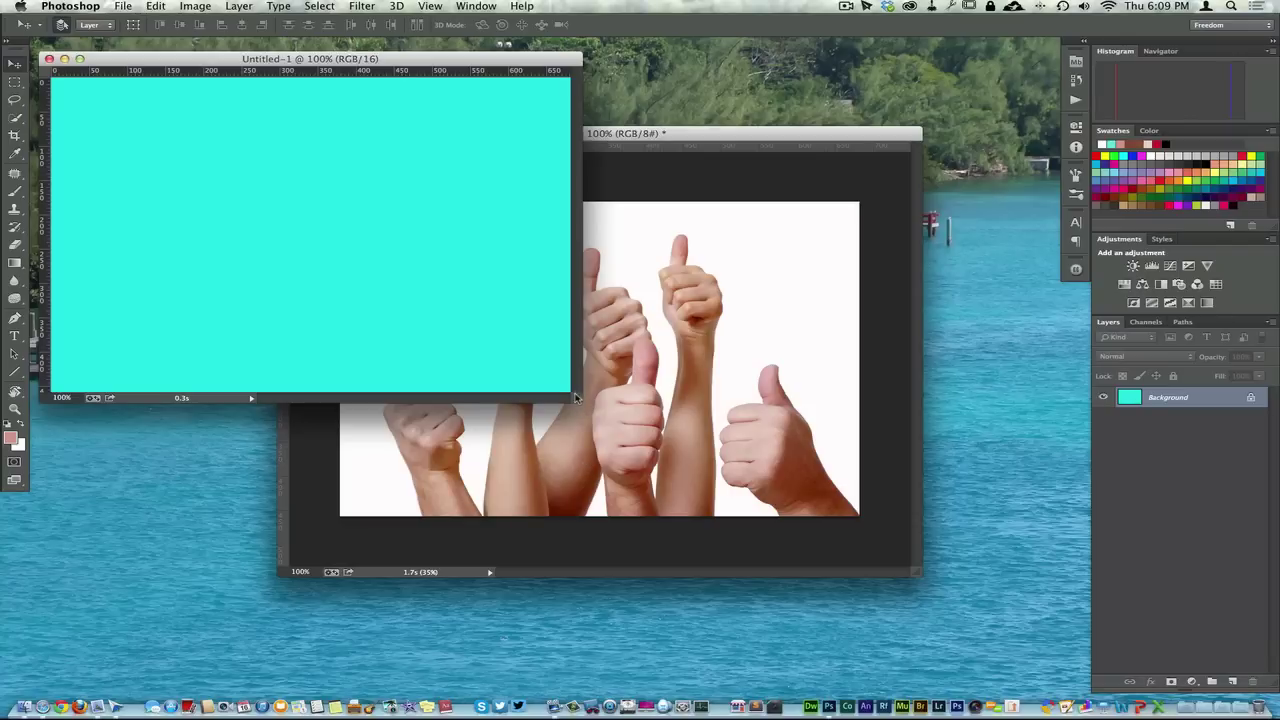
pyautogui.moveTo(576, 397); pyautogui.dragTo(648, 480)
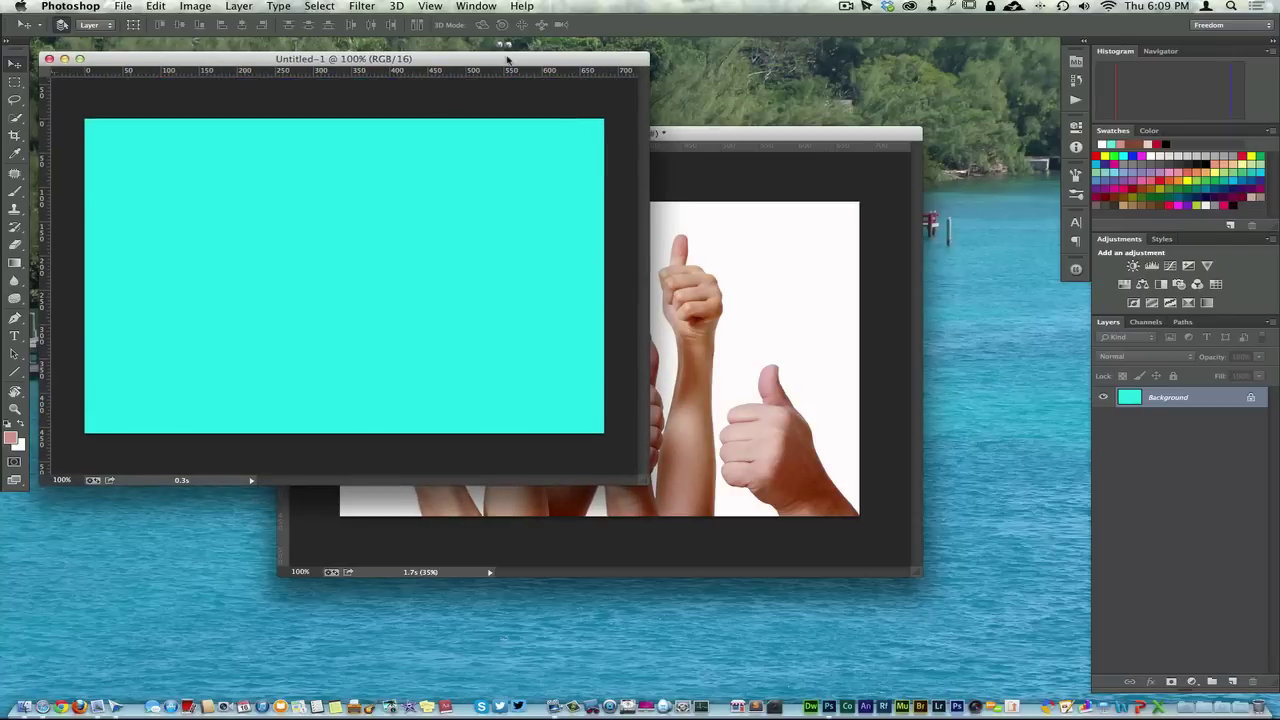
pyautogui.moveTo(507, 60); pyautogui.dragTo(639, 87)
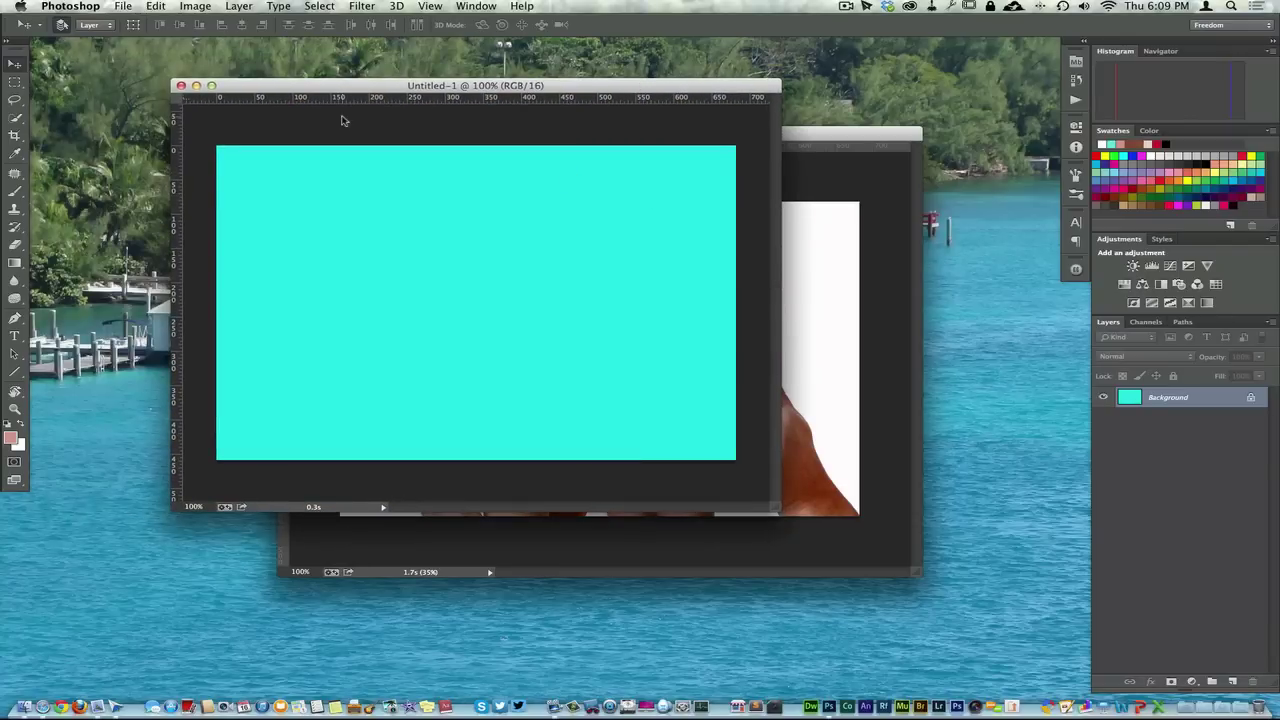
# Create a second 682 × 459 pixel, 16-bit document with transparent background contents.
pyautogui.click(133, 22)
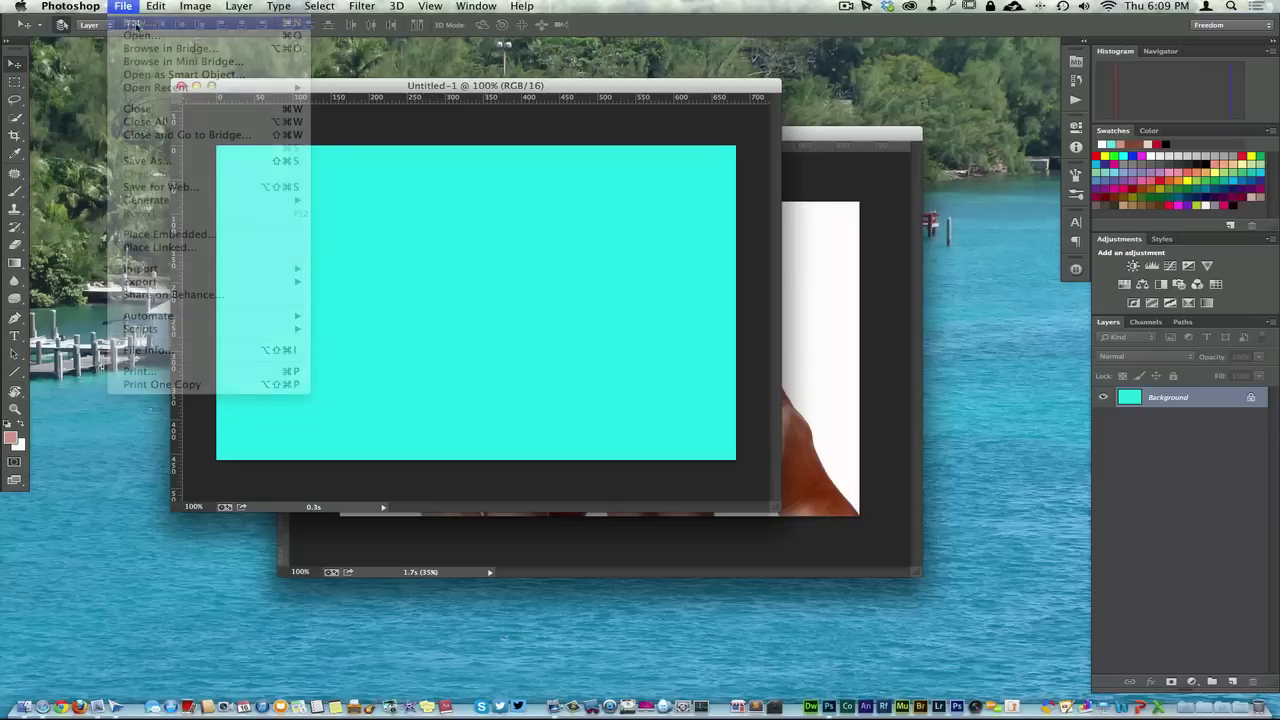
pyautogui.click(432, 320)
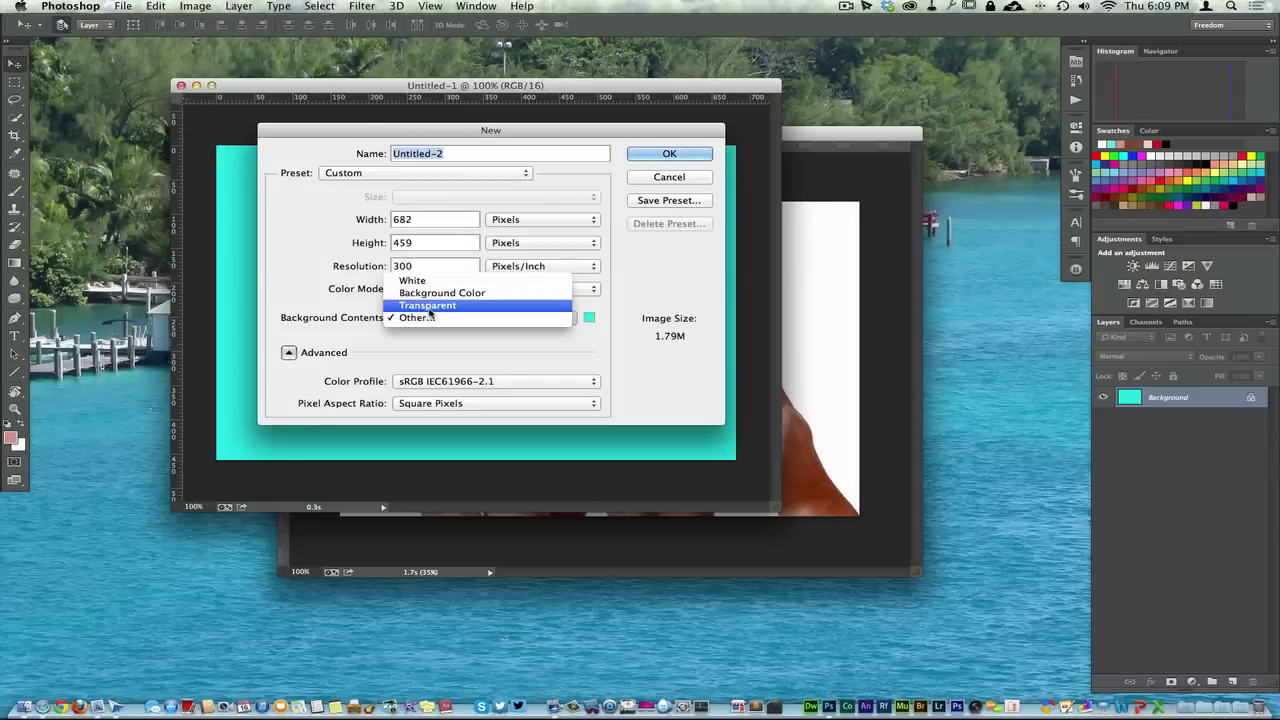
pyautogui.click(430, 305)
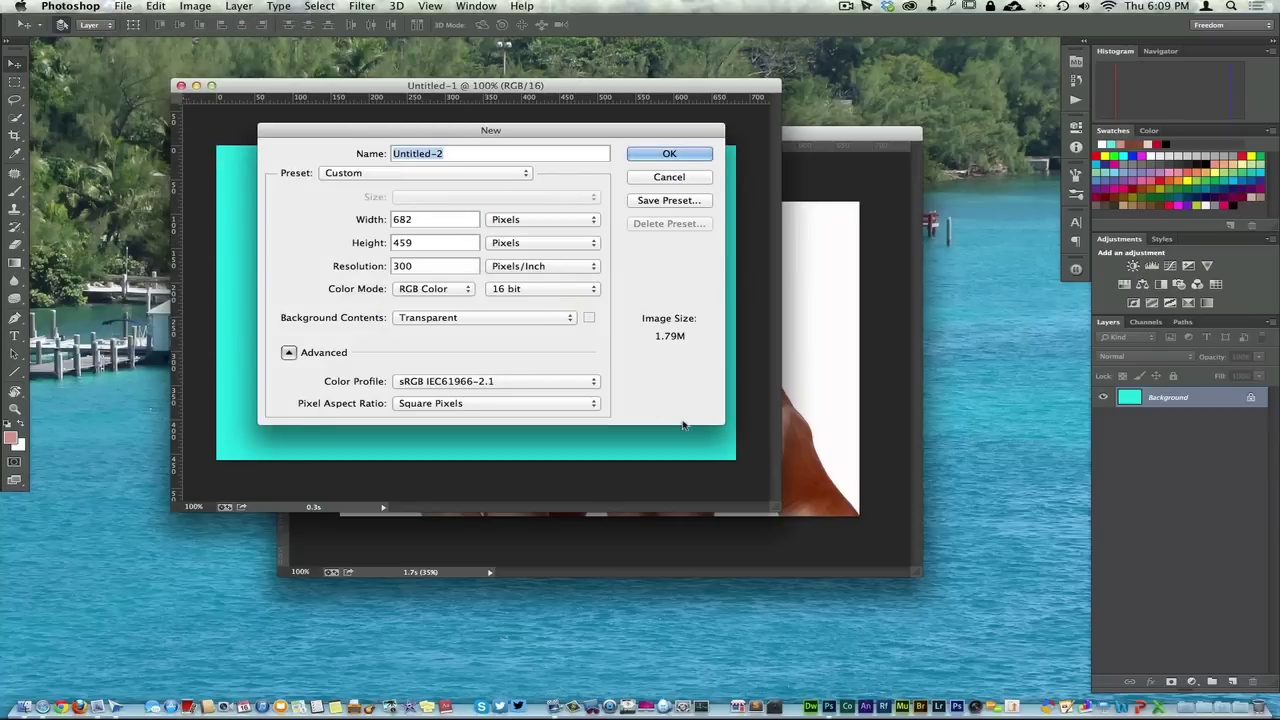
pyautogui.click(669, 154)
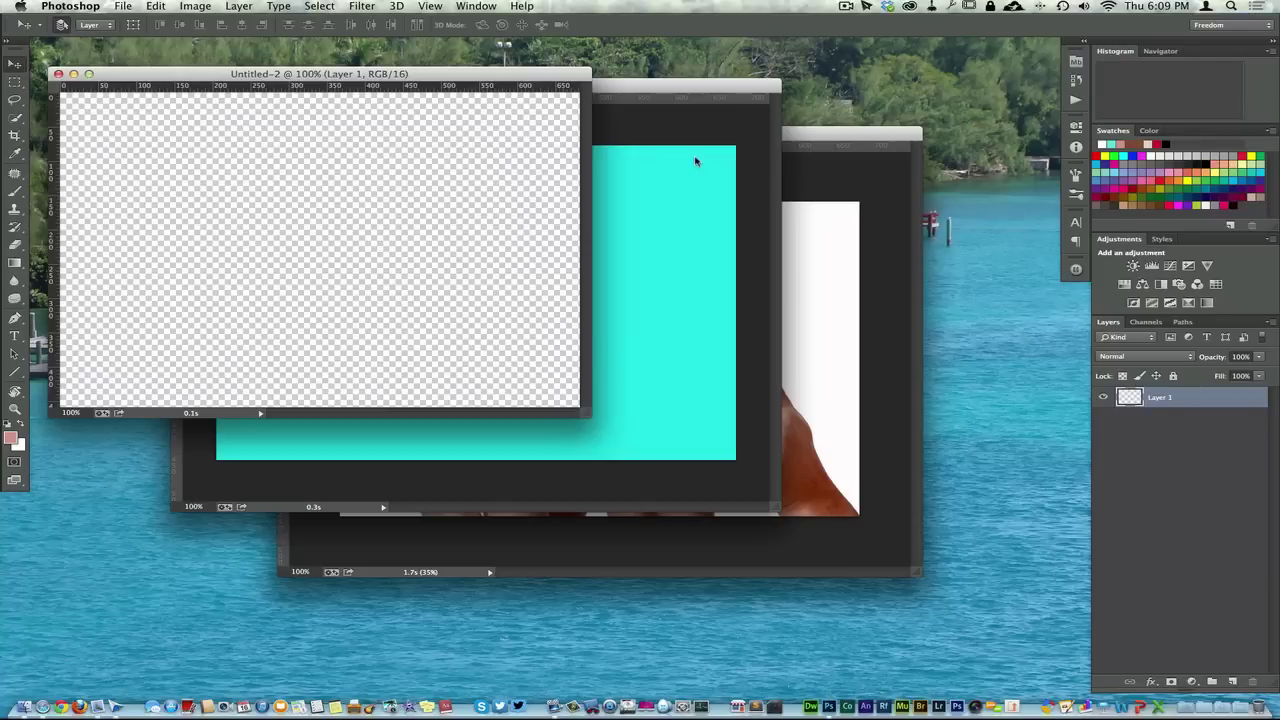
# Fill the transparent layer with turquoise sampled from the other open document at 100% opacity, and move and enlarge its window.
pyautogui.hotkey('shift', 'BackSpace')
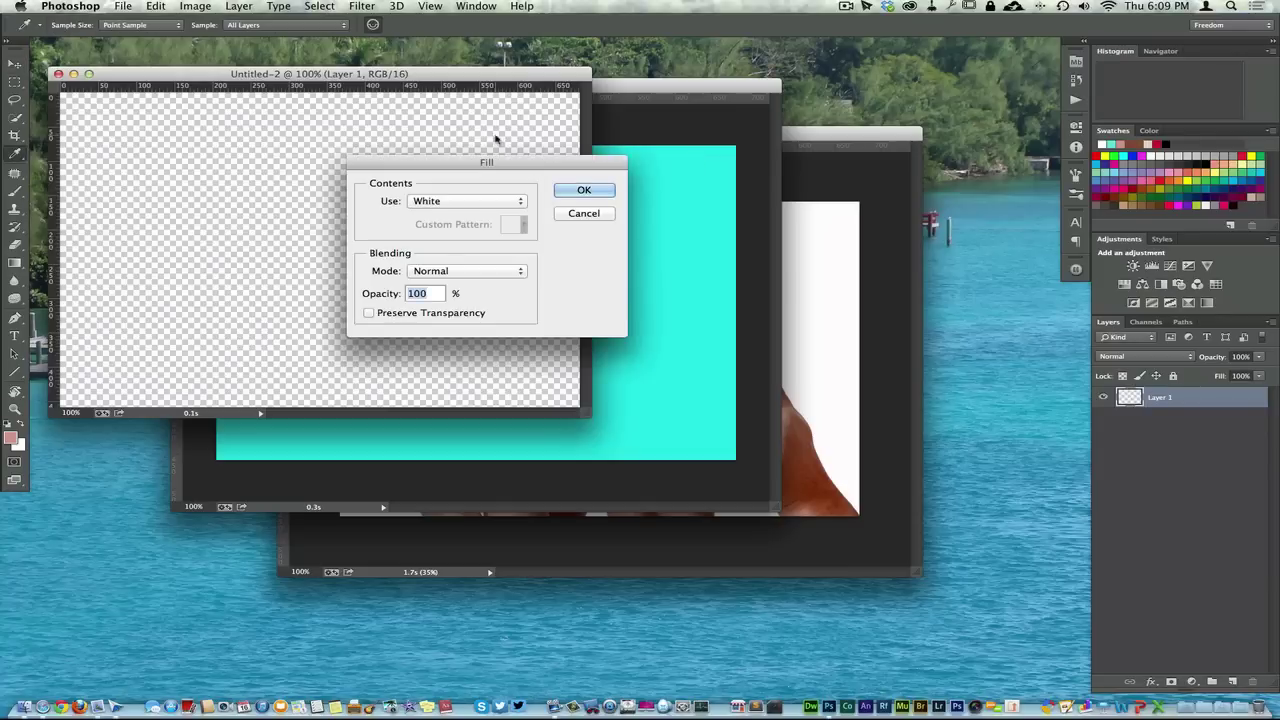
pyautogui.click(487, 201)
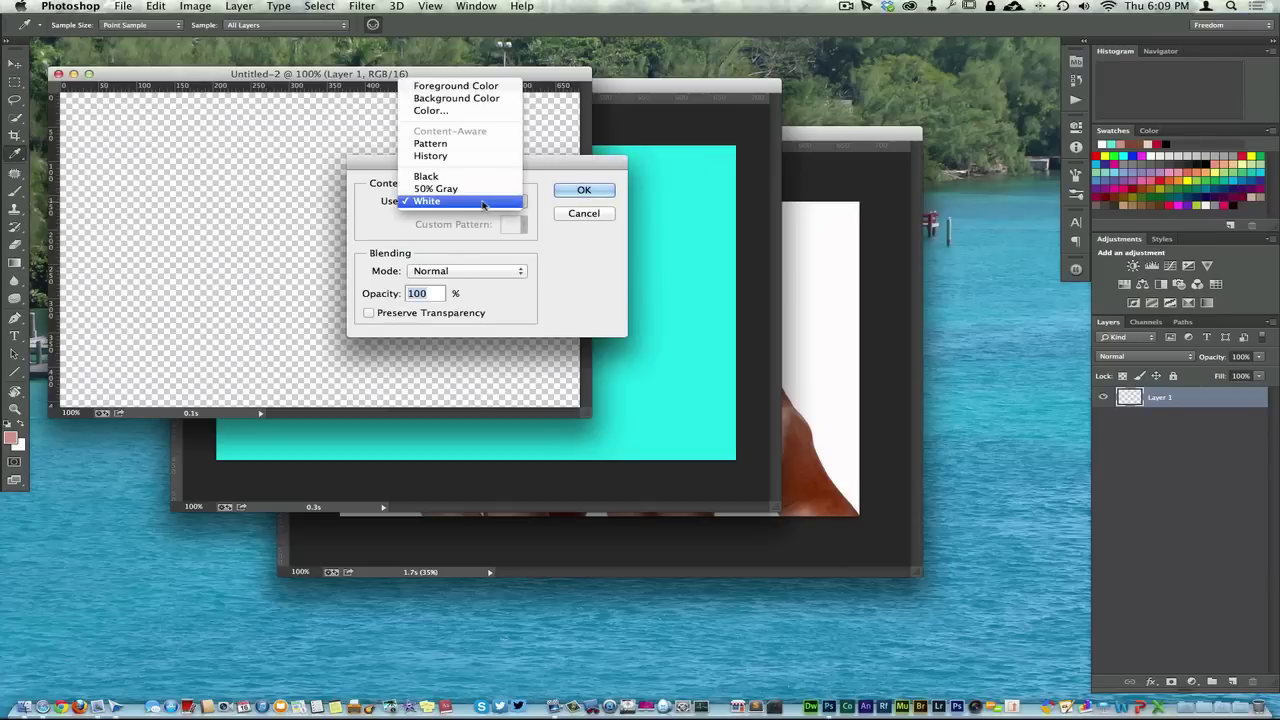
pyautogui.click(460, 111)
pyautogui.click(686, 357)
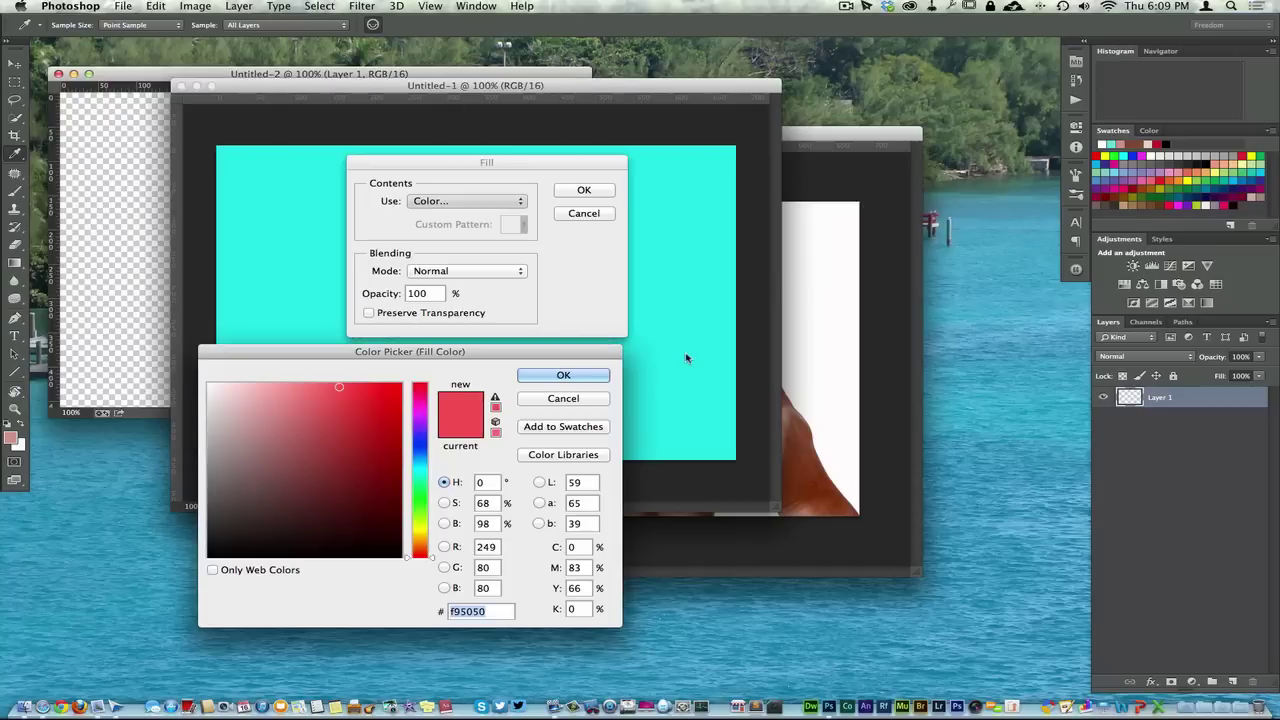
pyautogui.click(563, 375)
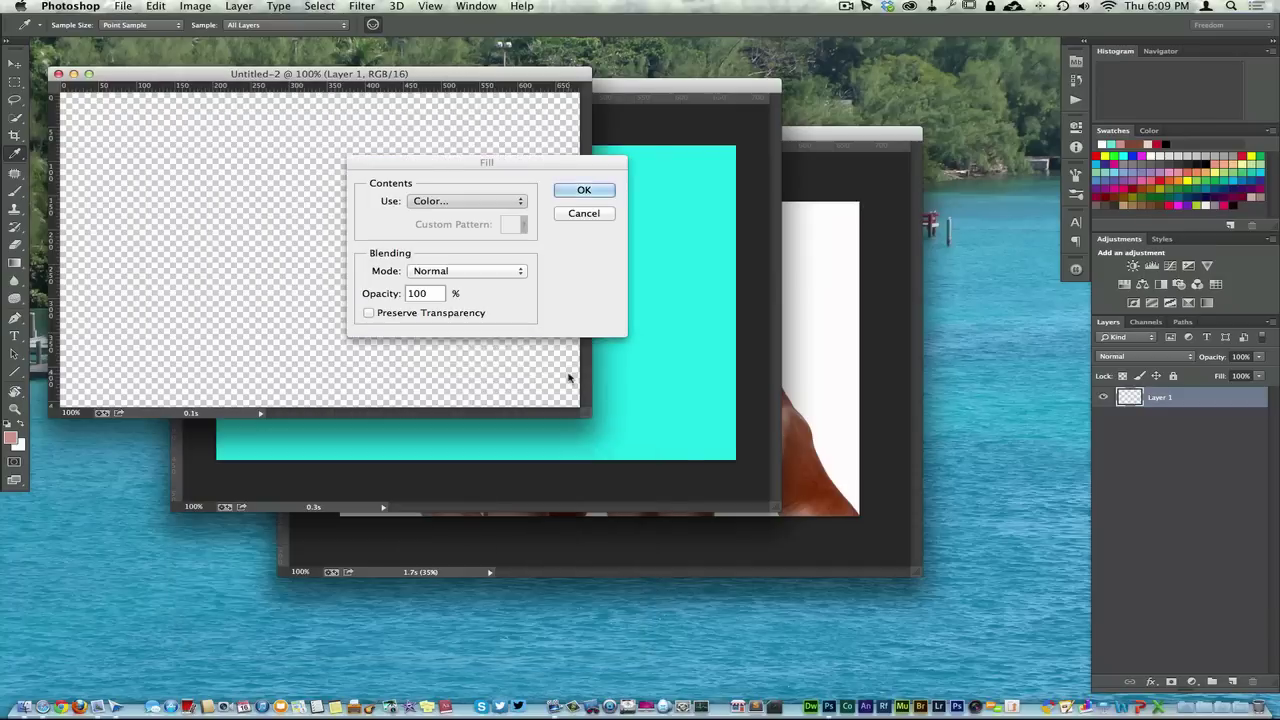
pyautogui.click(584, 192)
pyautogui.moveTo(487, 82); pyautogui.dragTo(540, 211)
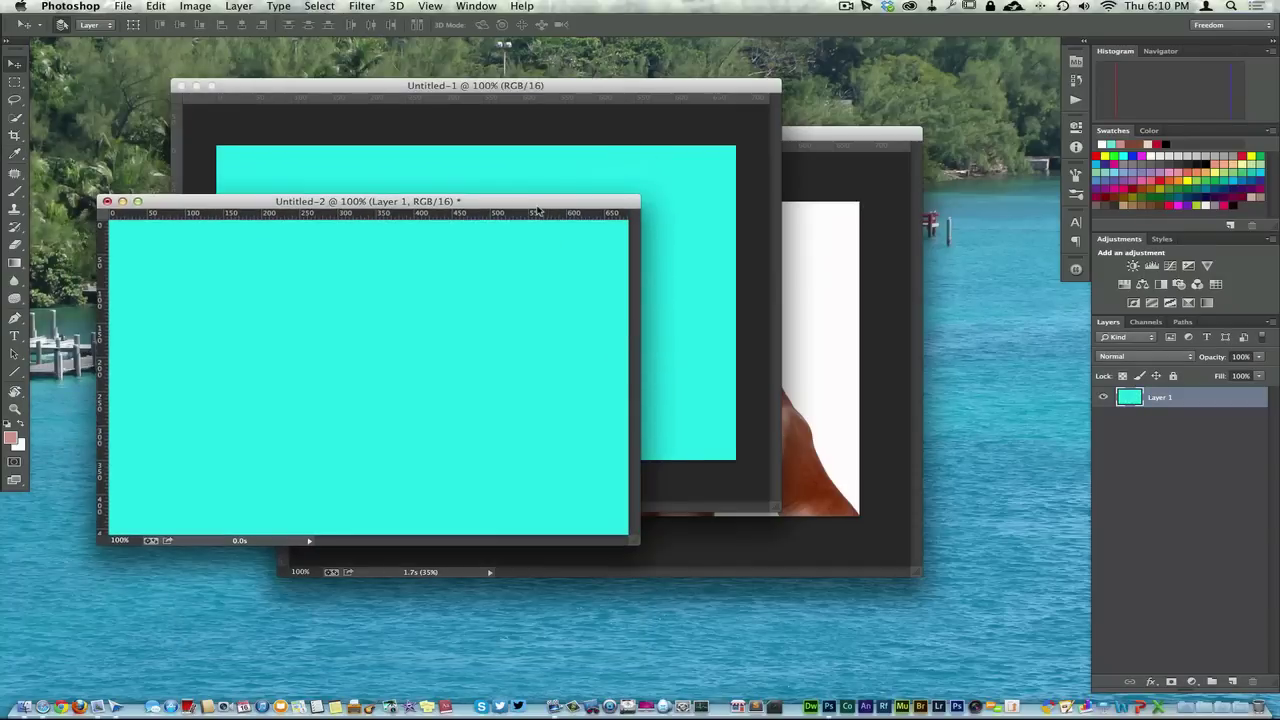
pyautogui.moveTo(641, 546); pyautogui.dragTo(755, 638)
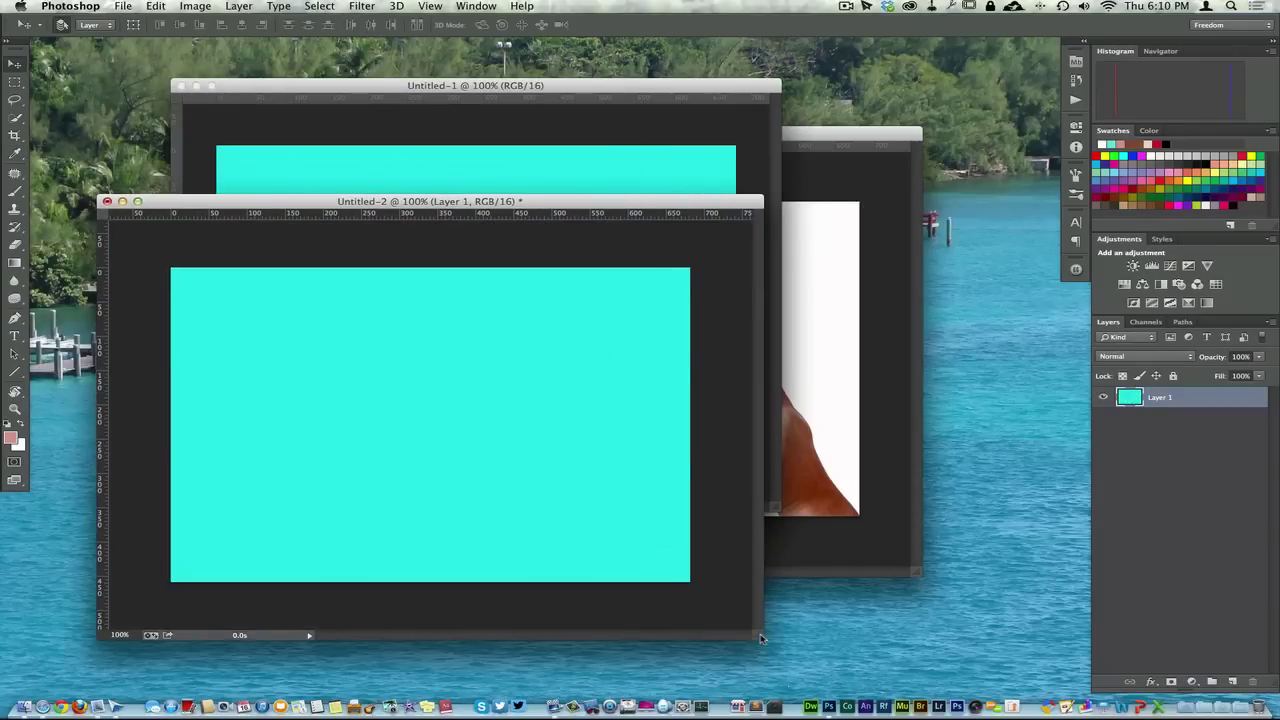
# Close both turquoise documents without saving to return to 3.jpg.
pyautogui.click(107, 201)
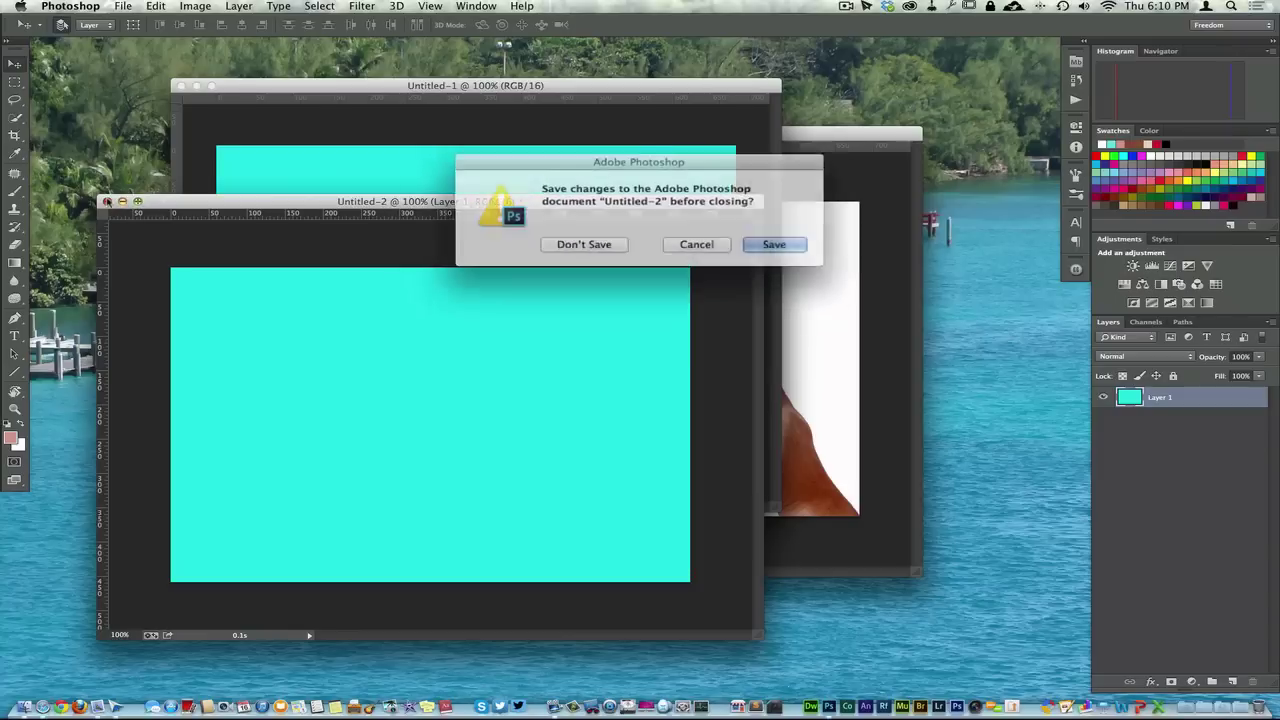
pyautogui.click(588, 242)
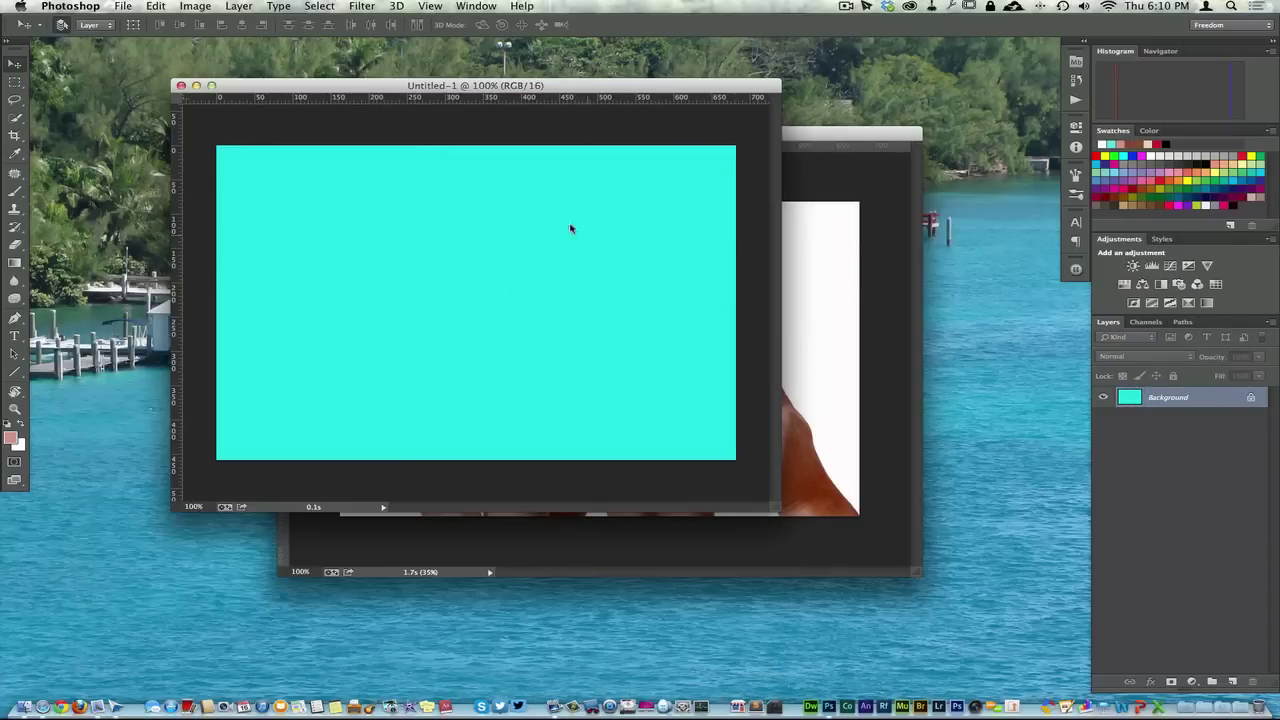
pyautogui.click(182, 86)
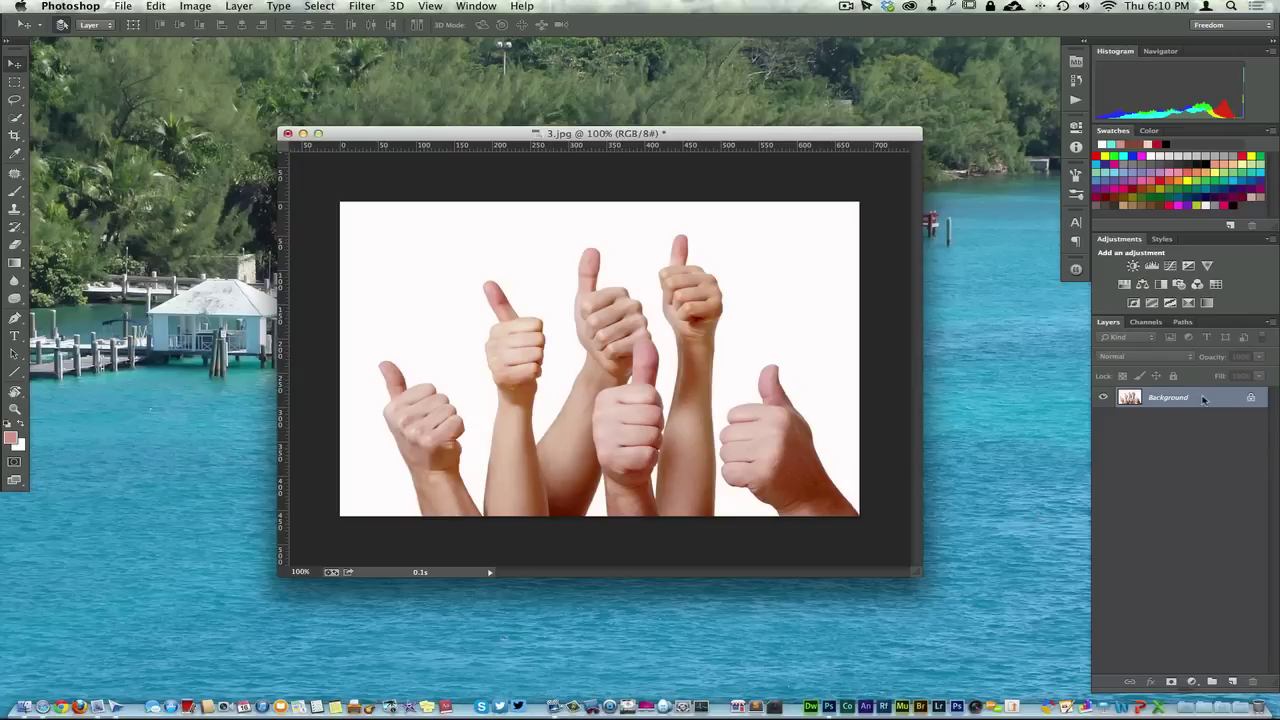
# Duplicate the Background layer of 3.jpg and test a full lock on the copy by trying to move it.
pyautogui.press('super+j')
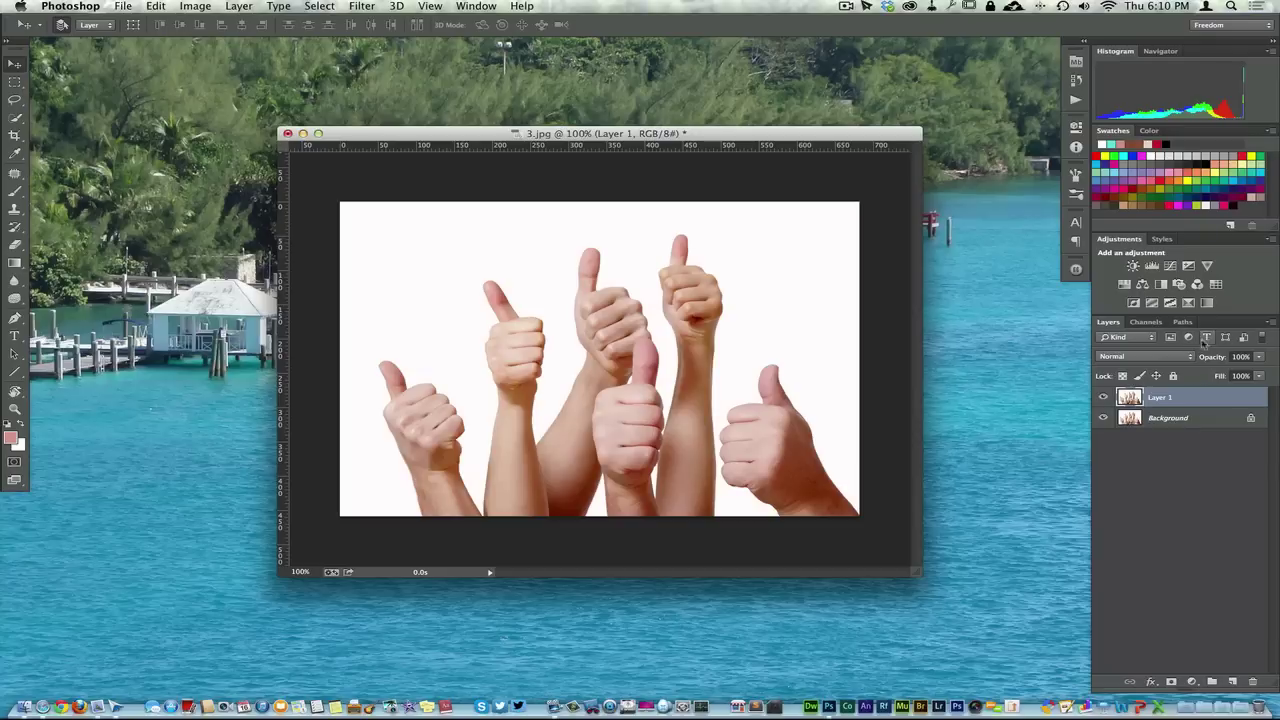
pyautogui.click(1174, 376)
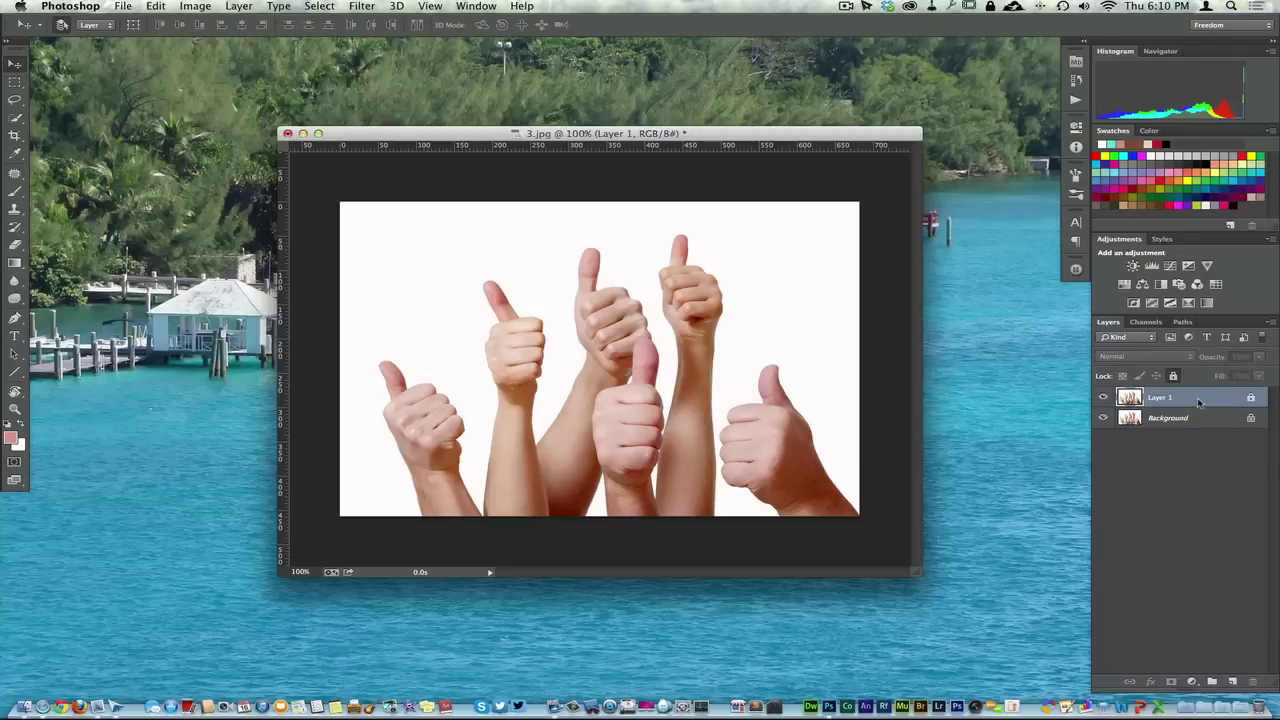
pyautogui.click(640, 215)
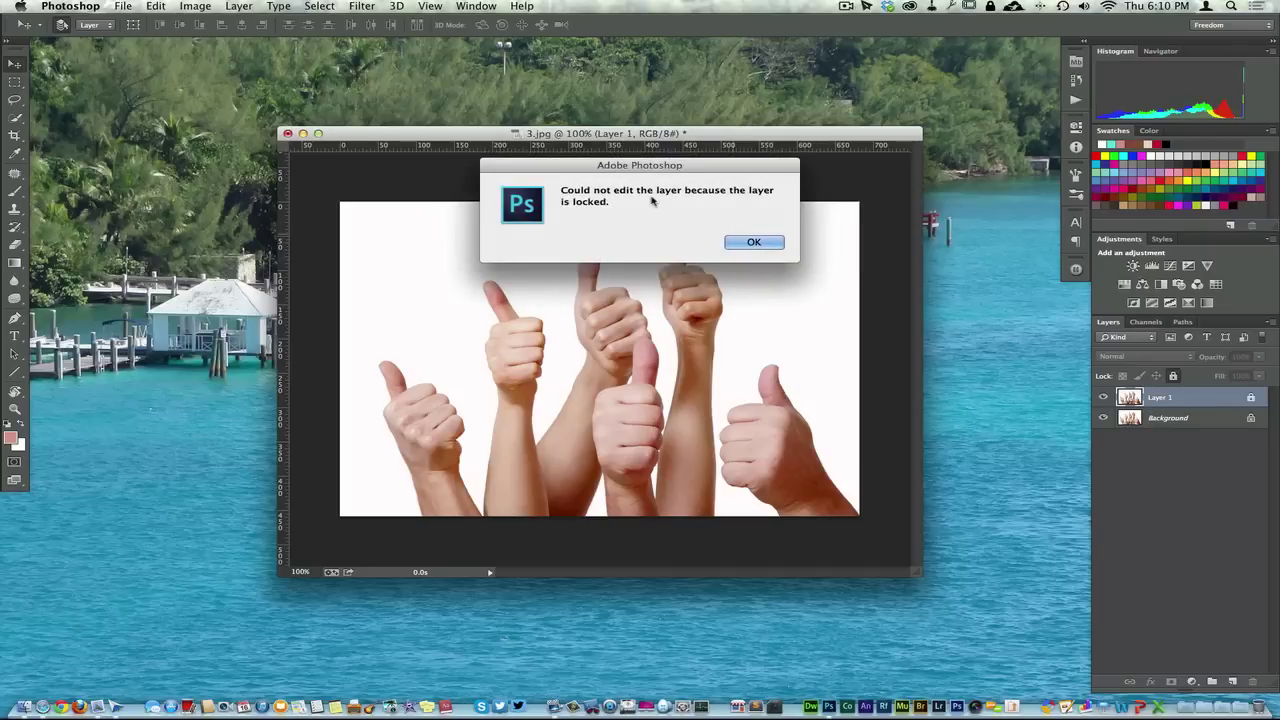
pyautogui.click(758, 245)
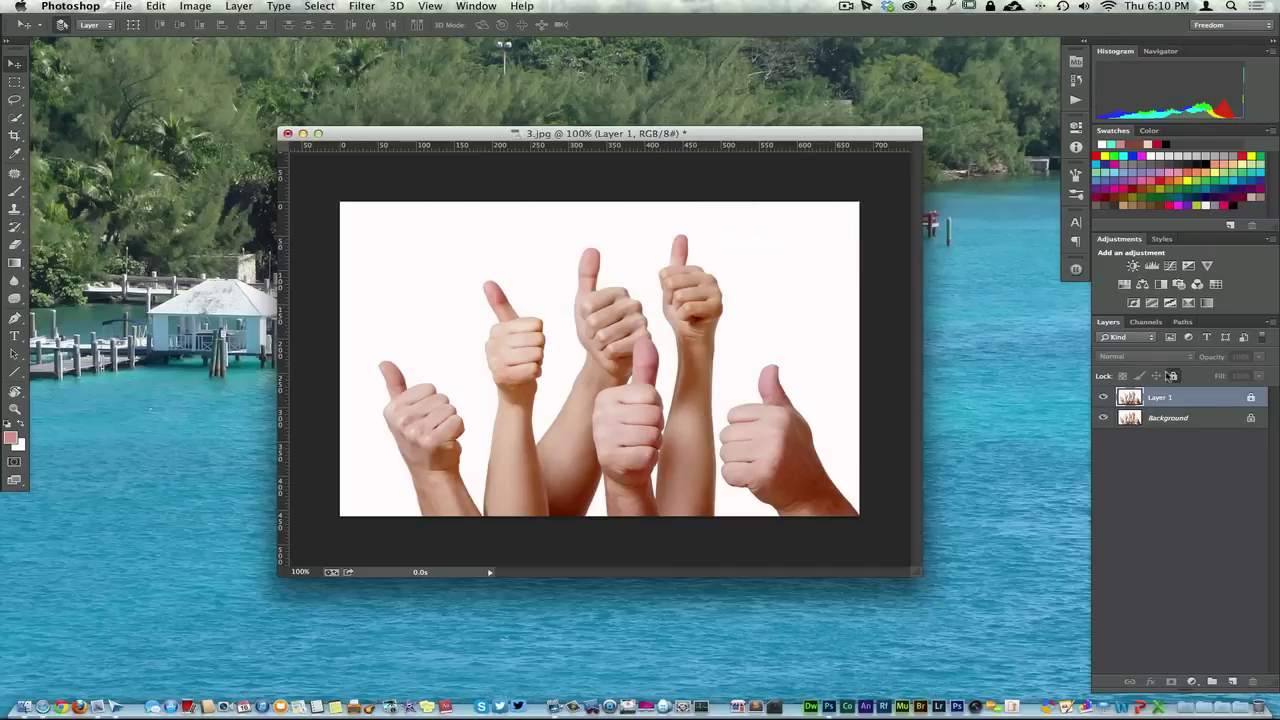
# Unlock the duplicated layer and merge it down into the Background.
pyautogui.click(1174, 376)
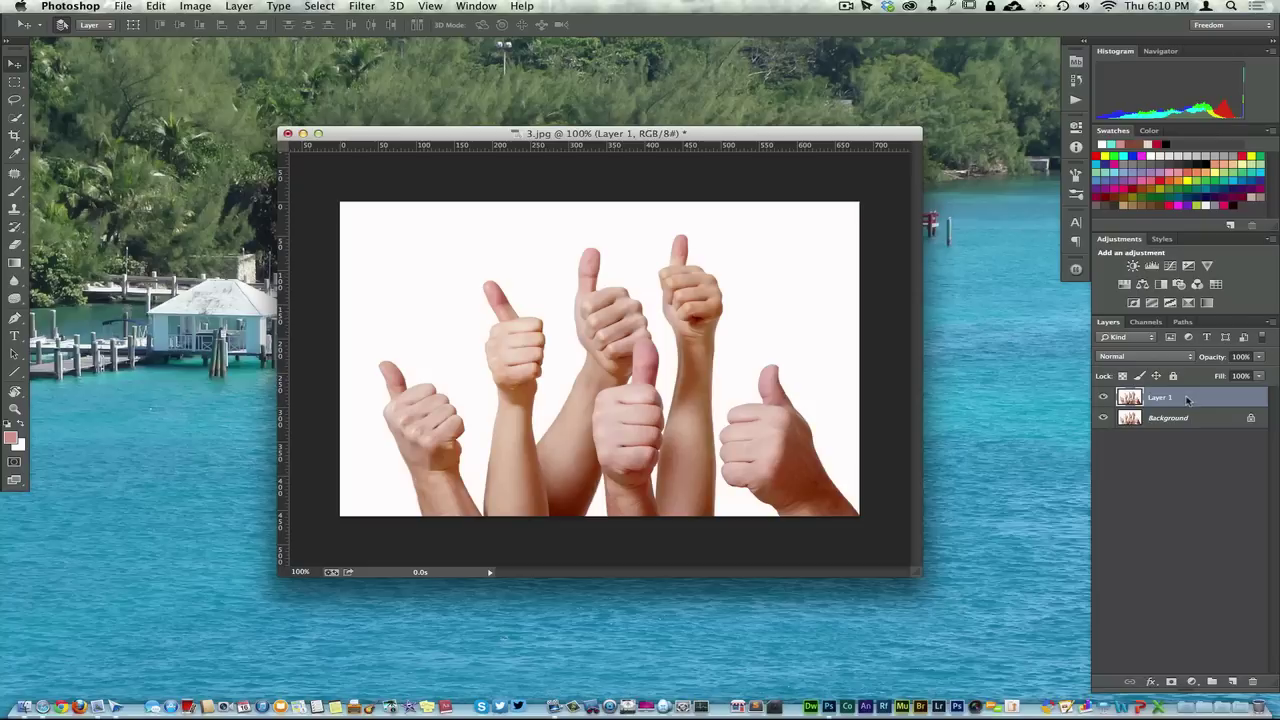
pyautogui.rightClick(1188, 400)
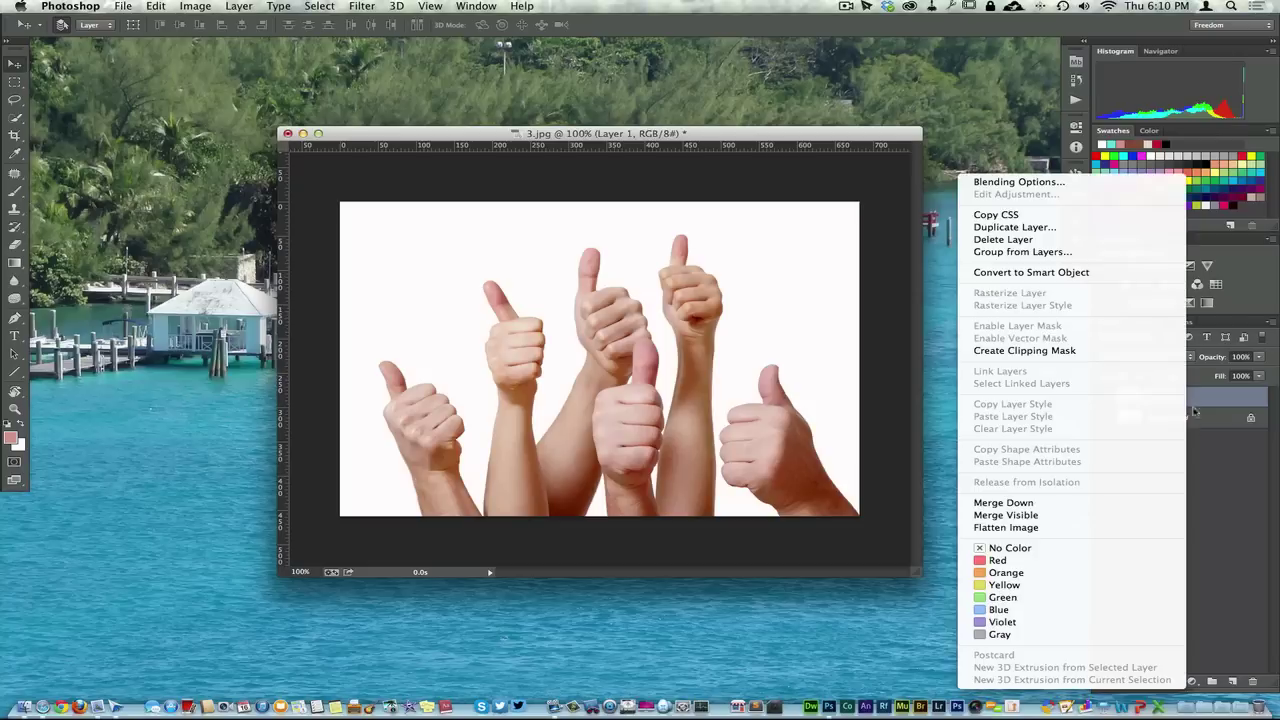
pyautogui.click(1191, 408)
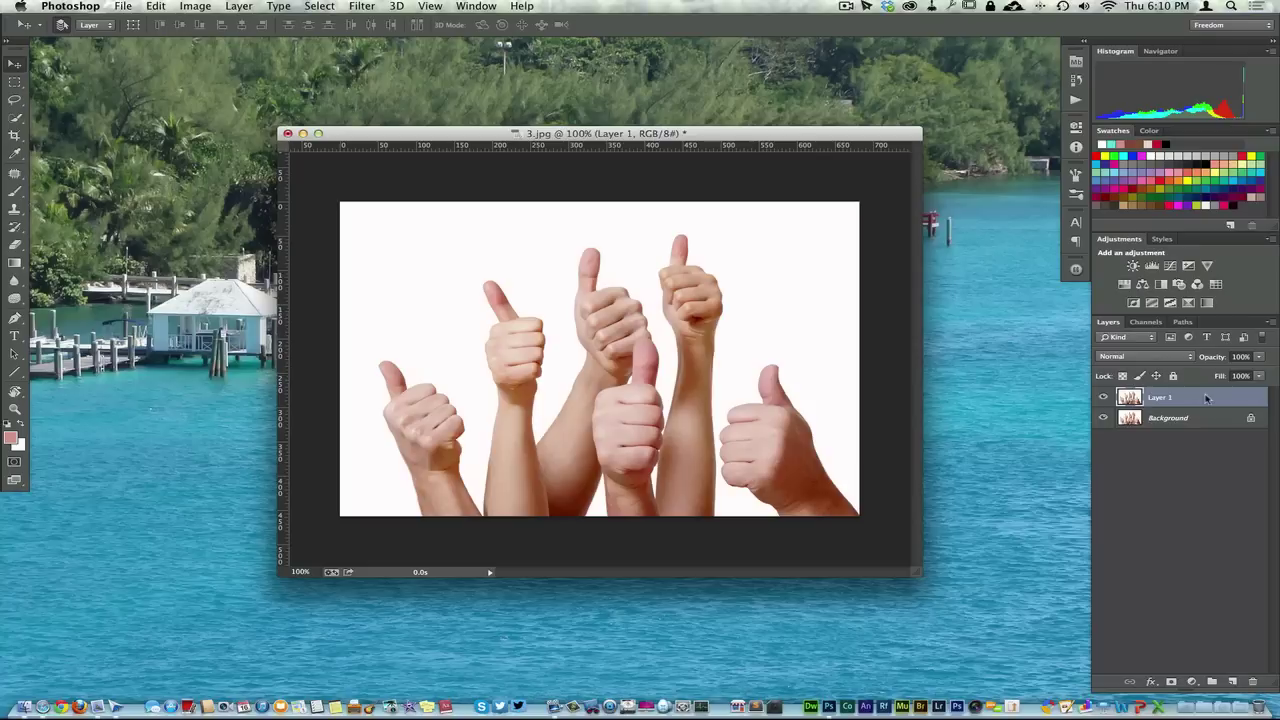
pyautogui.press('super+e')
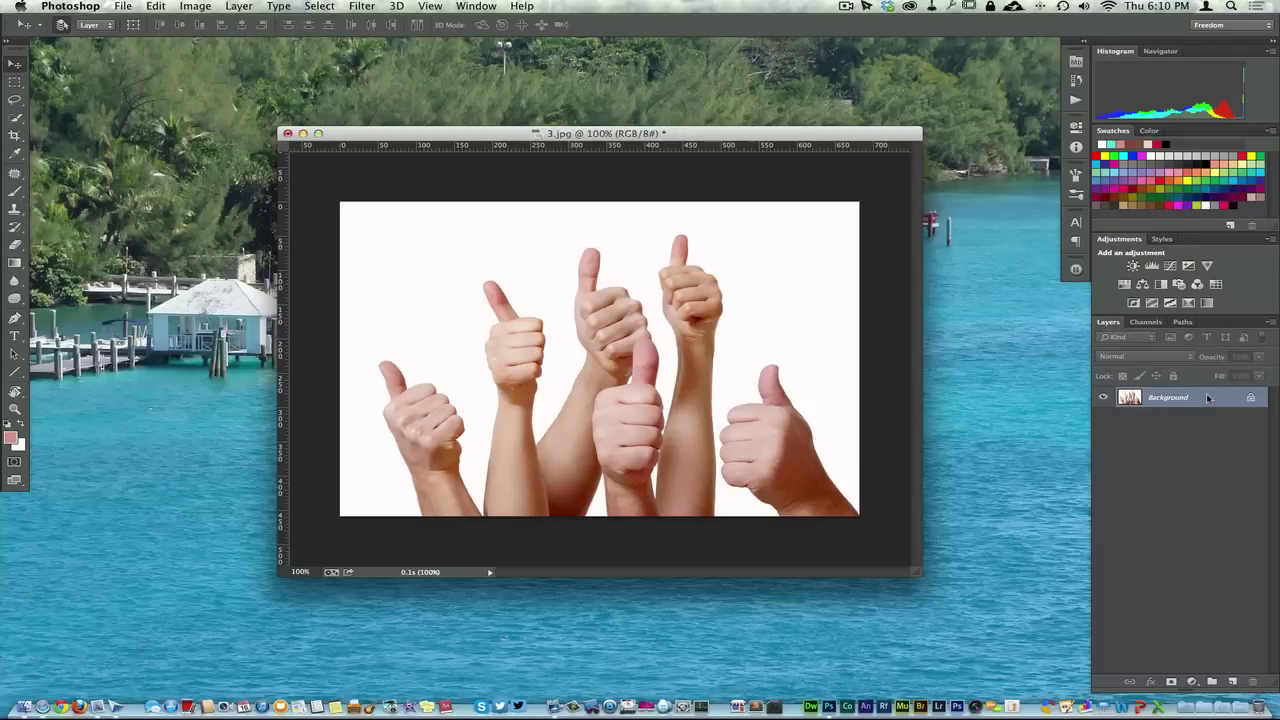
# Open and cancel the New Layer settings for the Background, and convert it to a regular layer by removing its lock directly.
pyautogui.doubleClick(1207, 398)
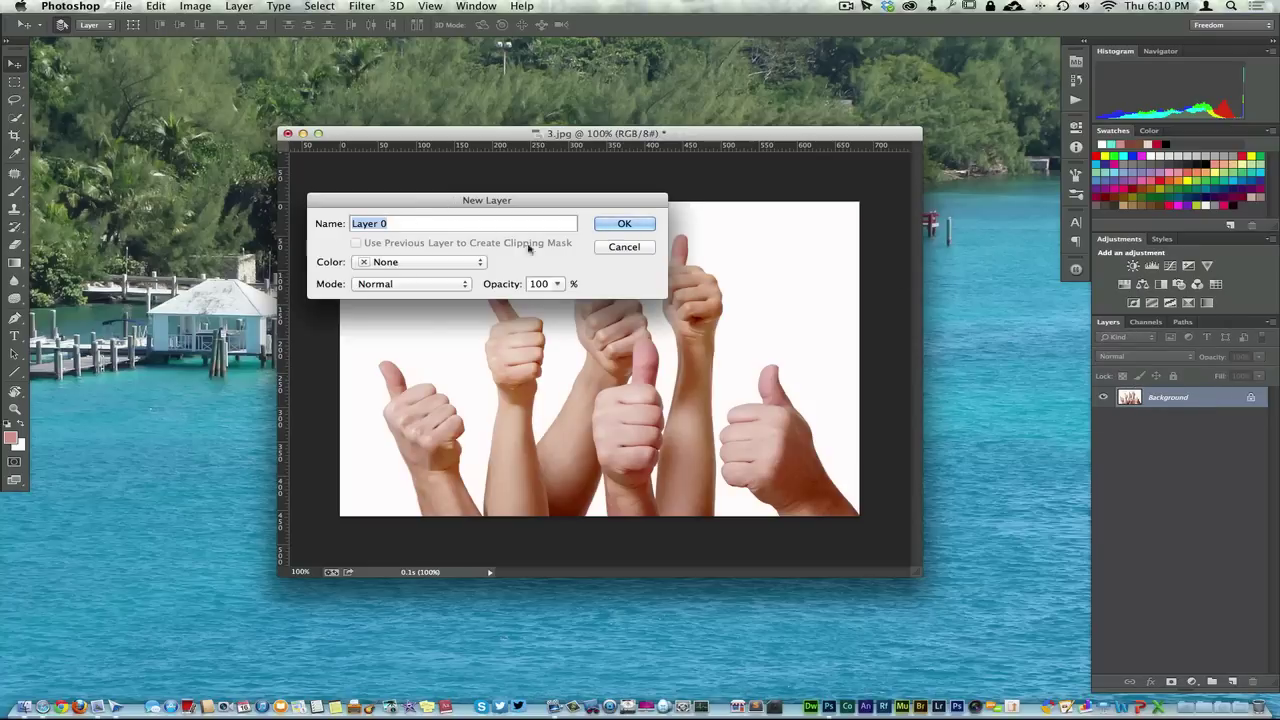
pyautogui.click(630, 248)
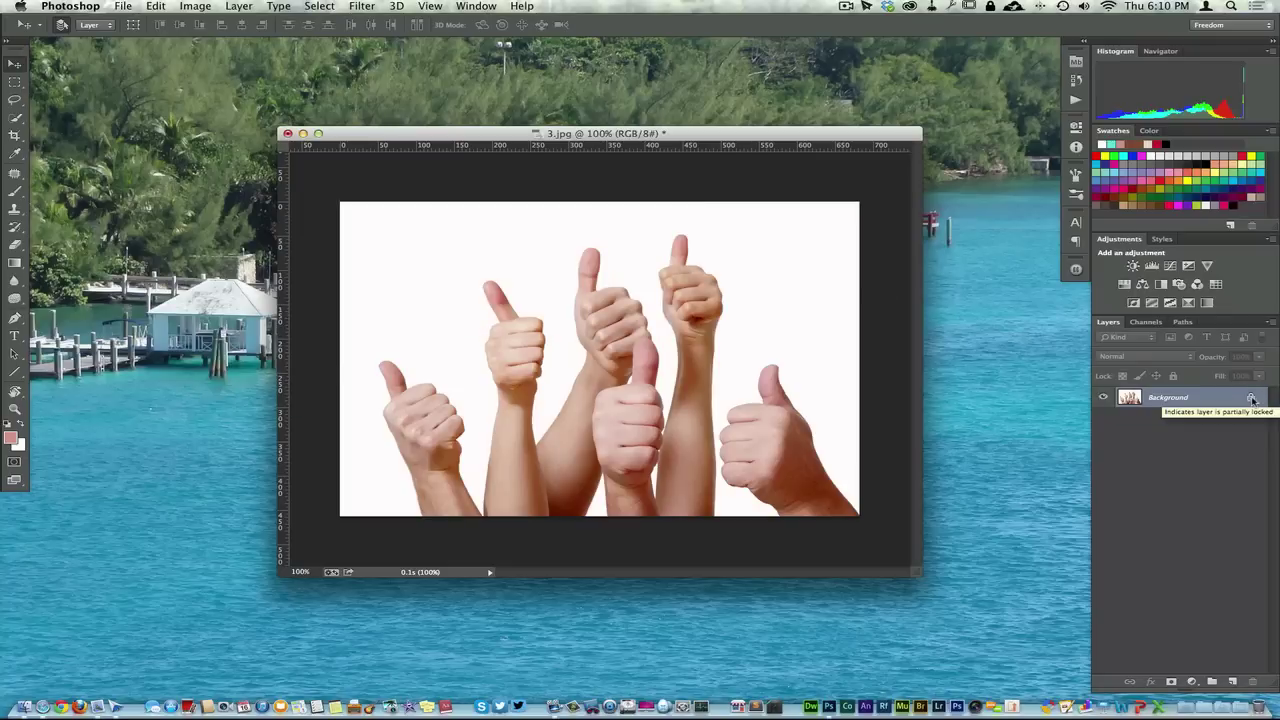
pyautogui.click(1251, 399)
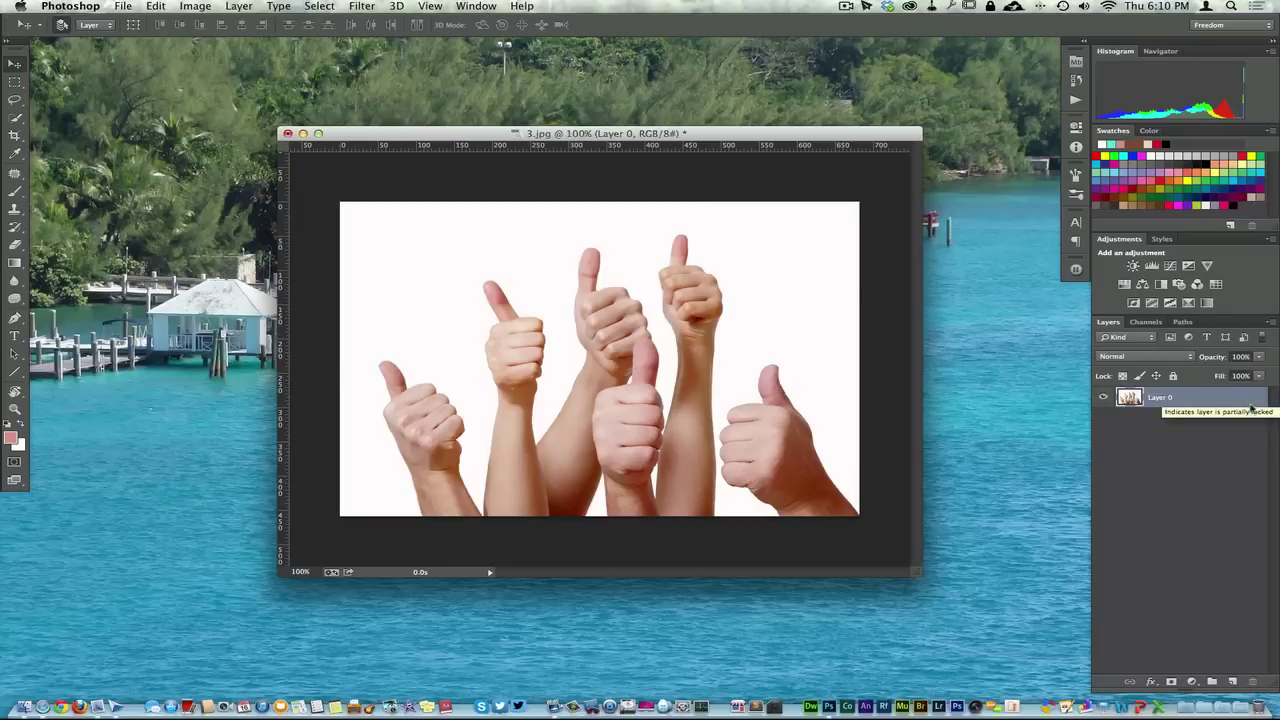